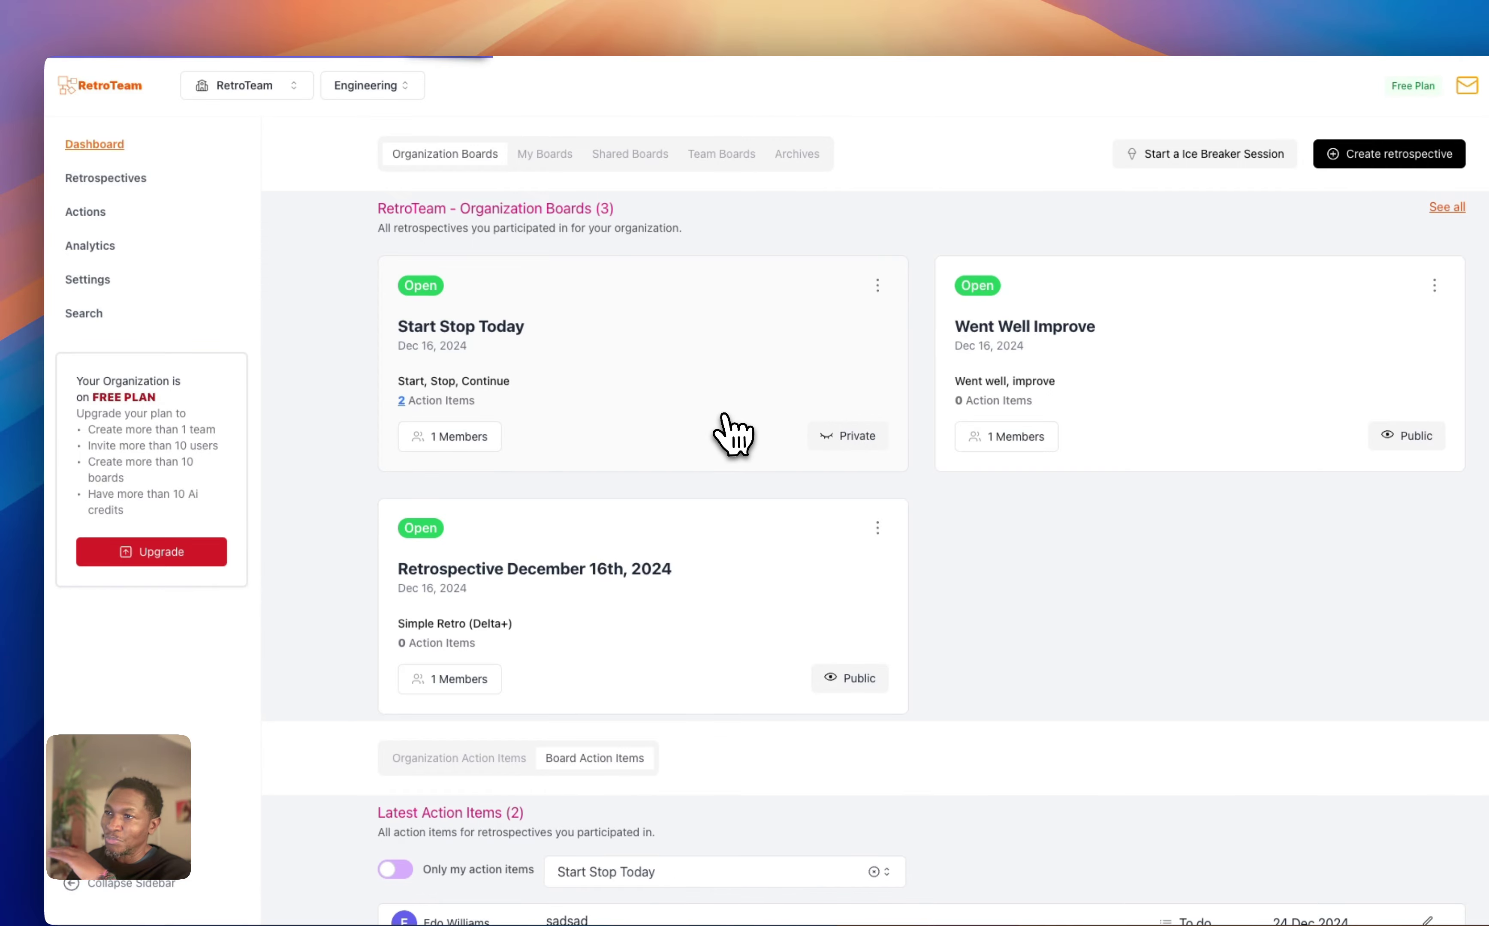
Step: In the Start Stop Today board, draft an action item reading "new action", assigned to the listed member and due 24 Dec 2024
left_click(731, 432)
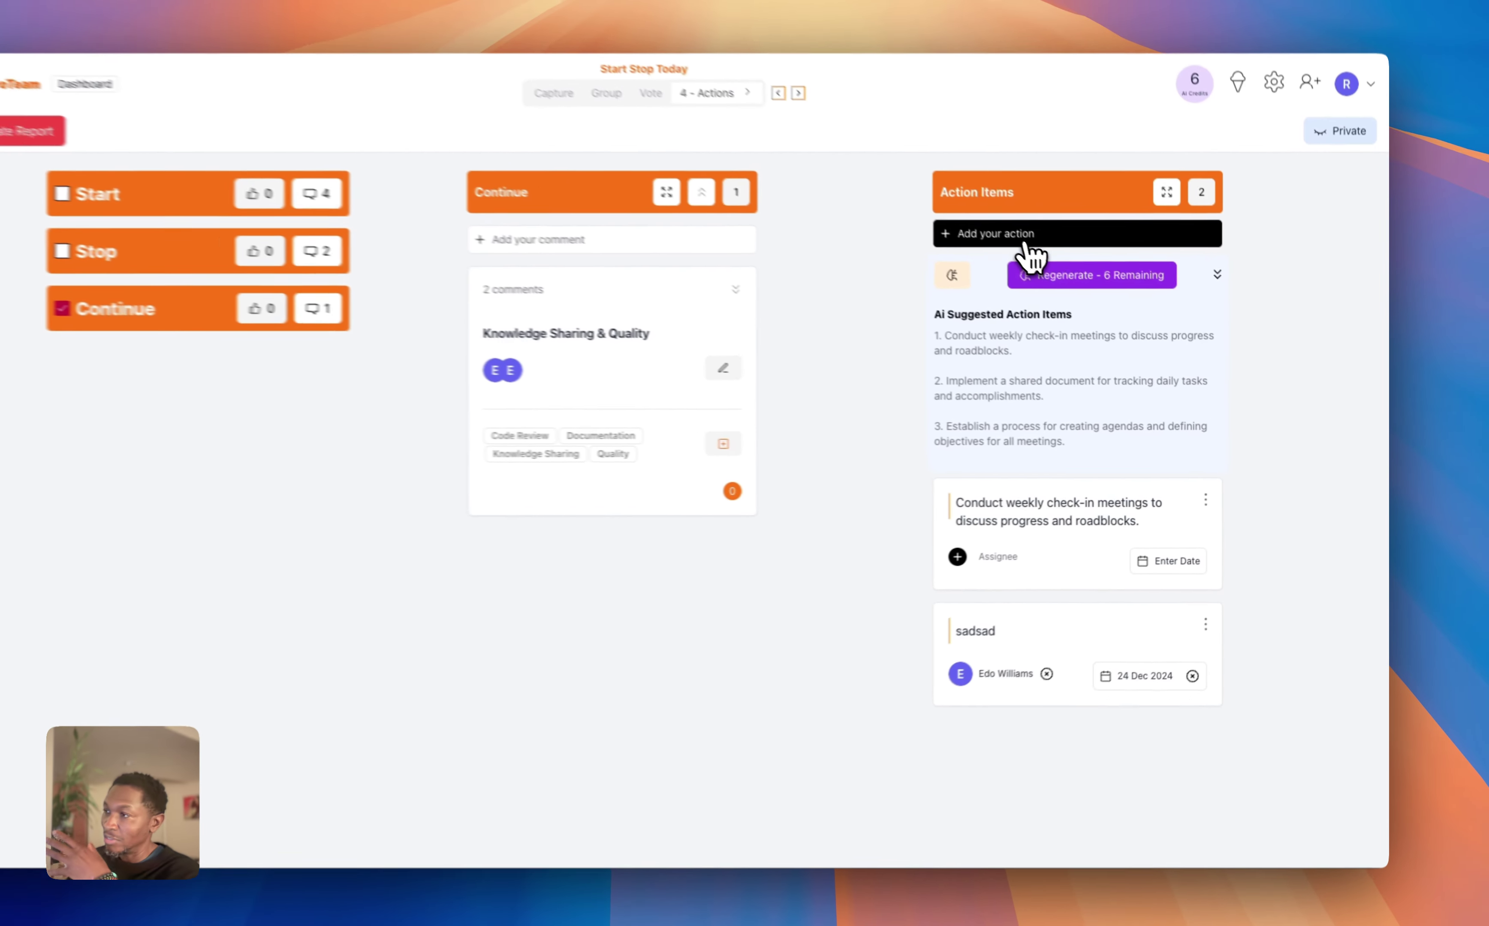
left_click(1039, 260)
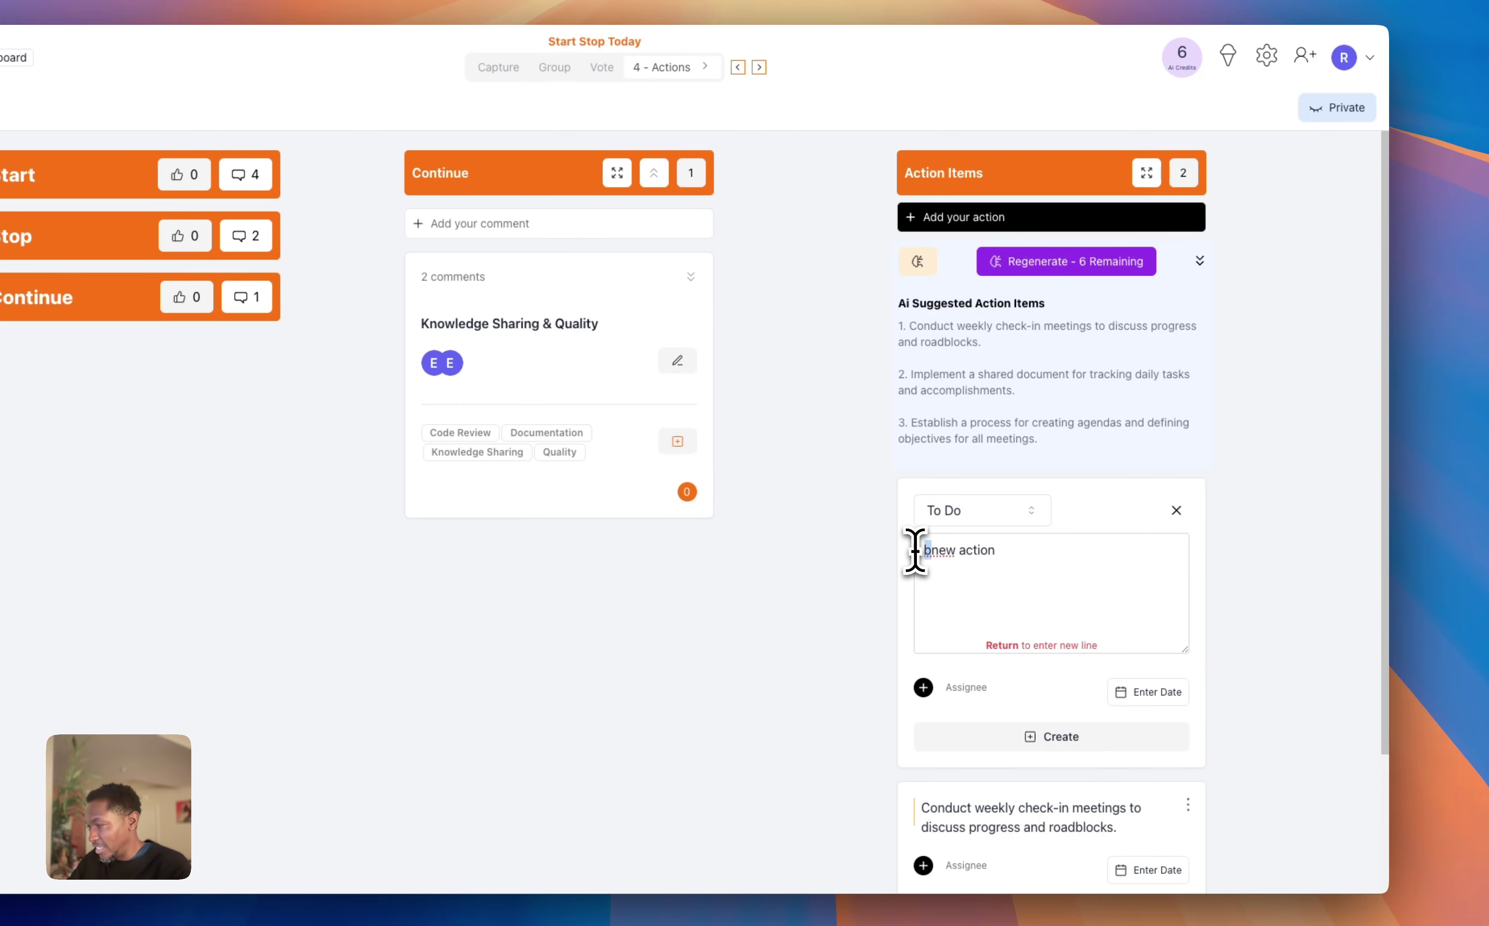
left_click(980, 689)
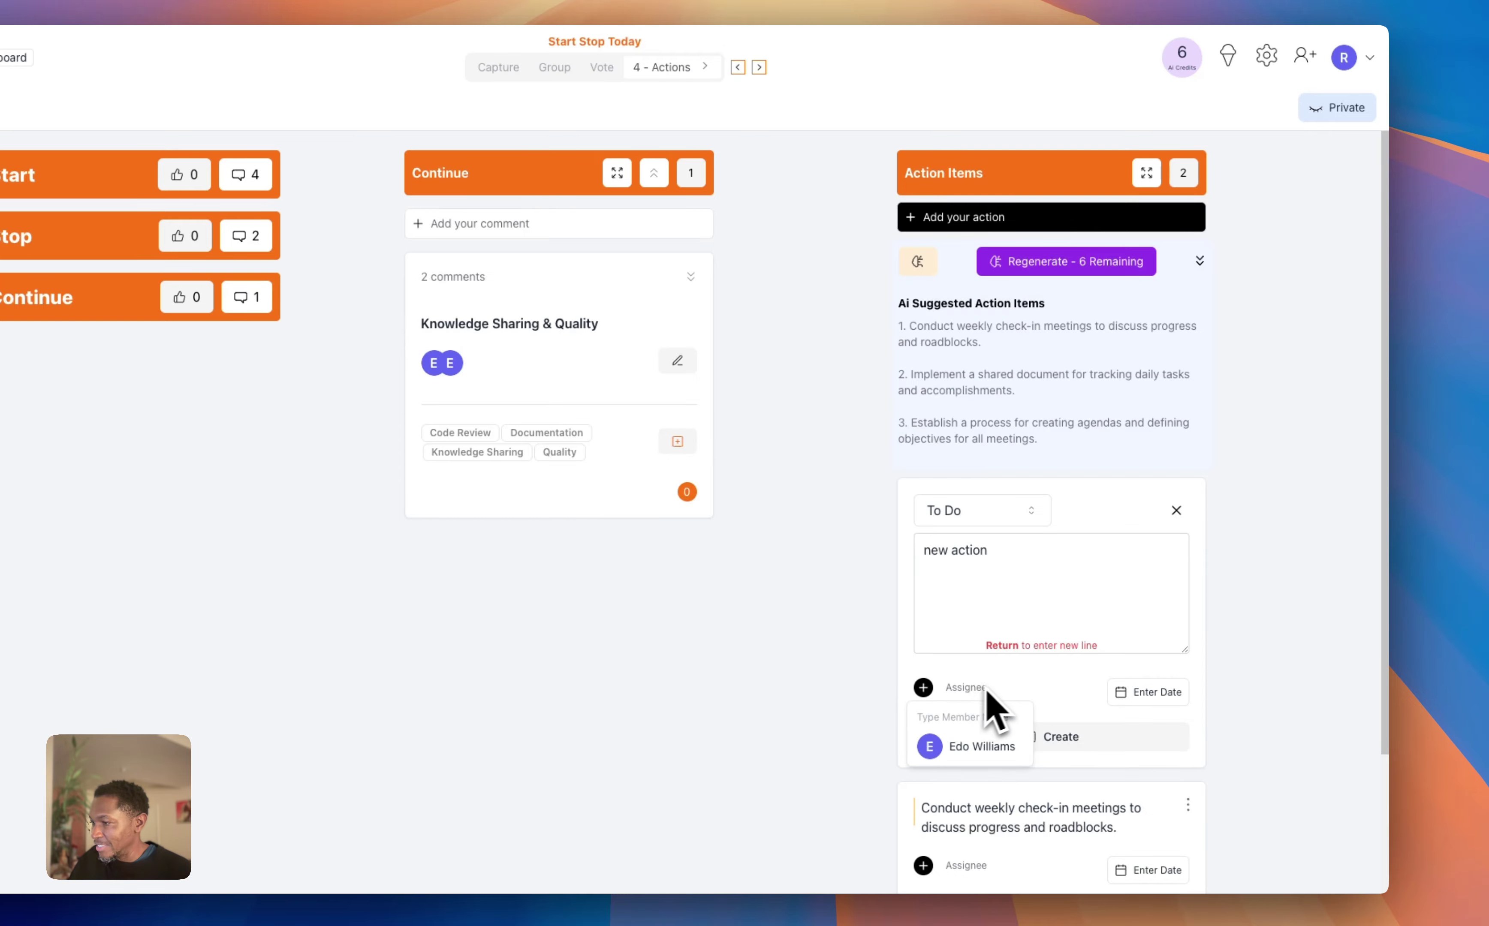
left_click(989, 748)
left_click(1149, 695)
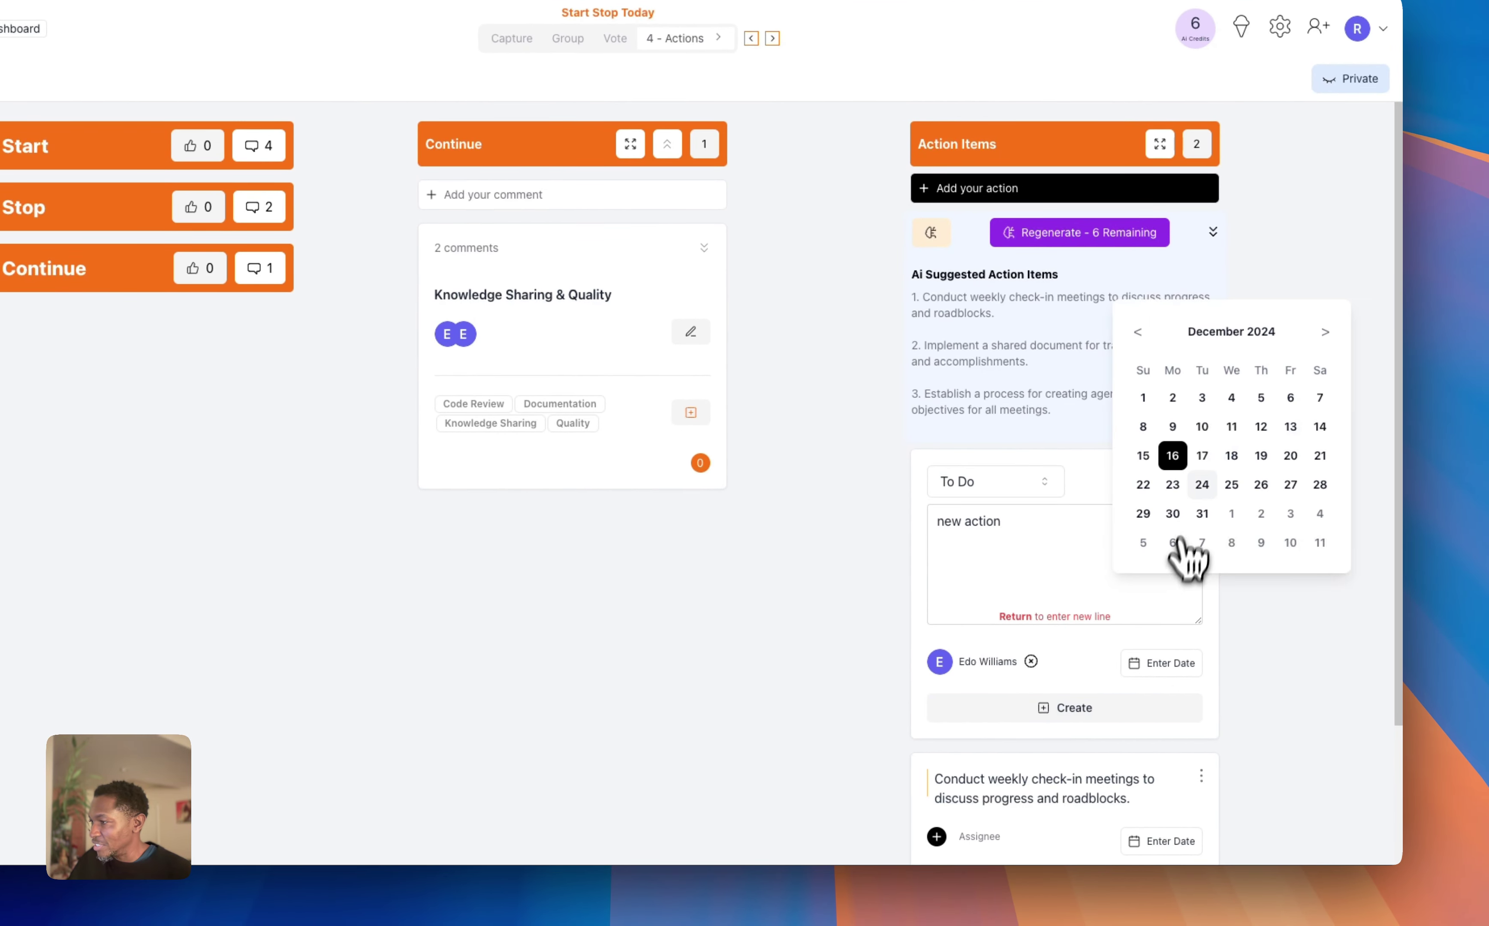
left_click(1202, 484)
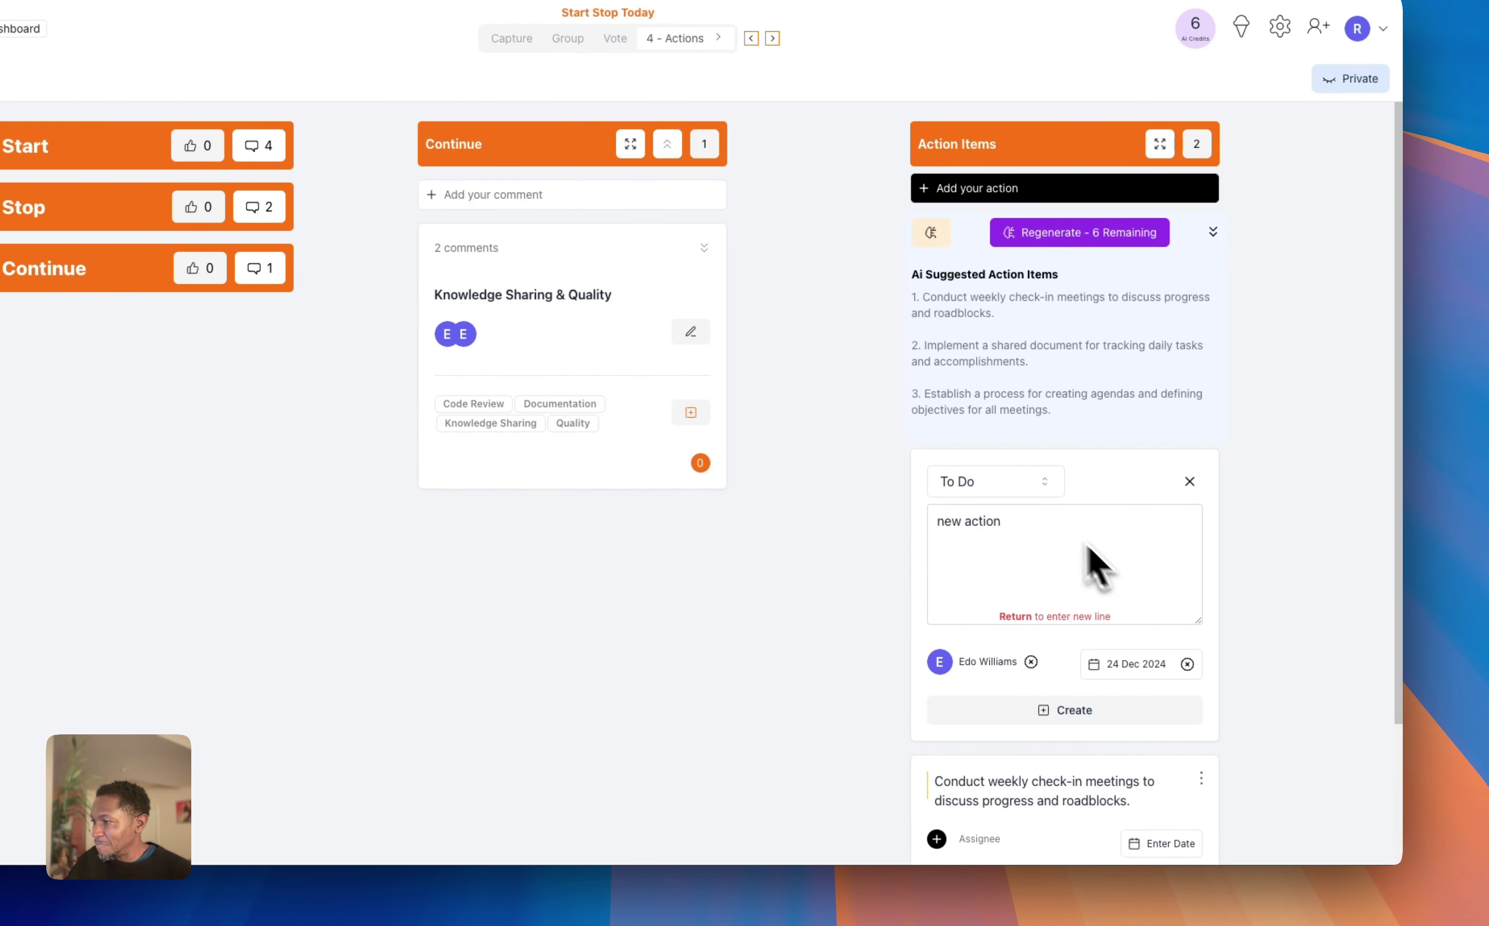
Step: Set the drafted action item's status to Done and create it
left_click(1016, 485)
left_click(980, 575)
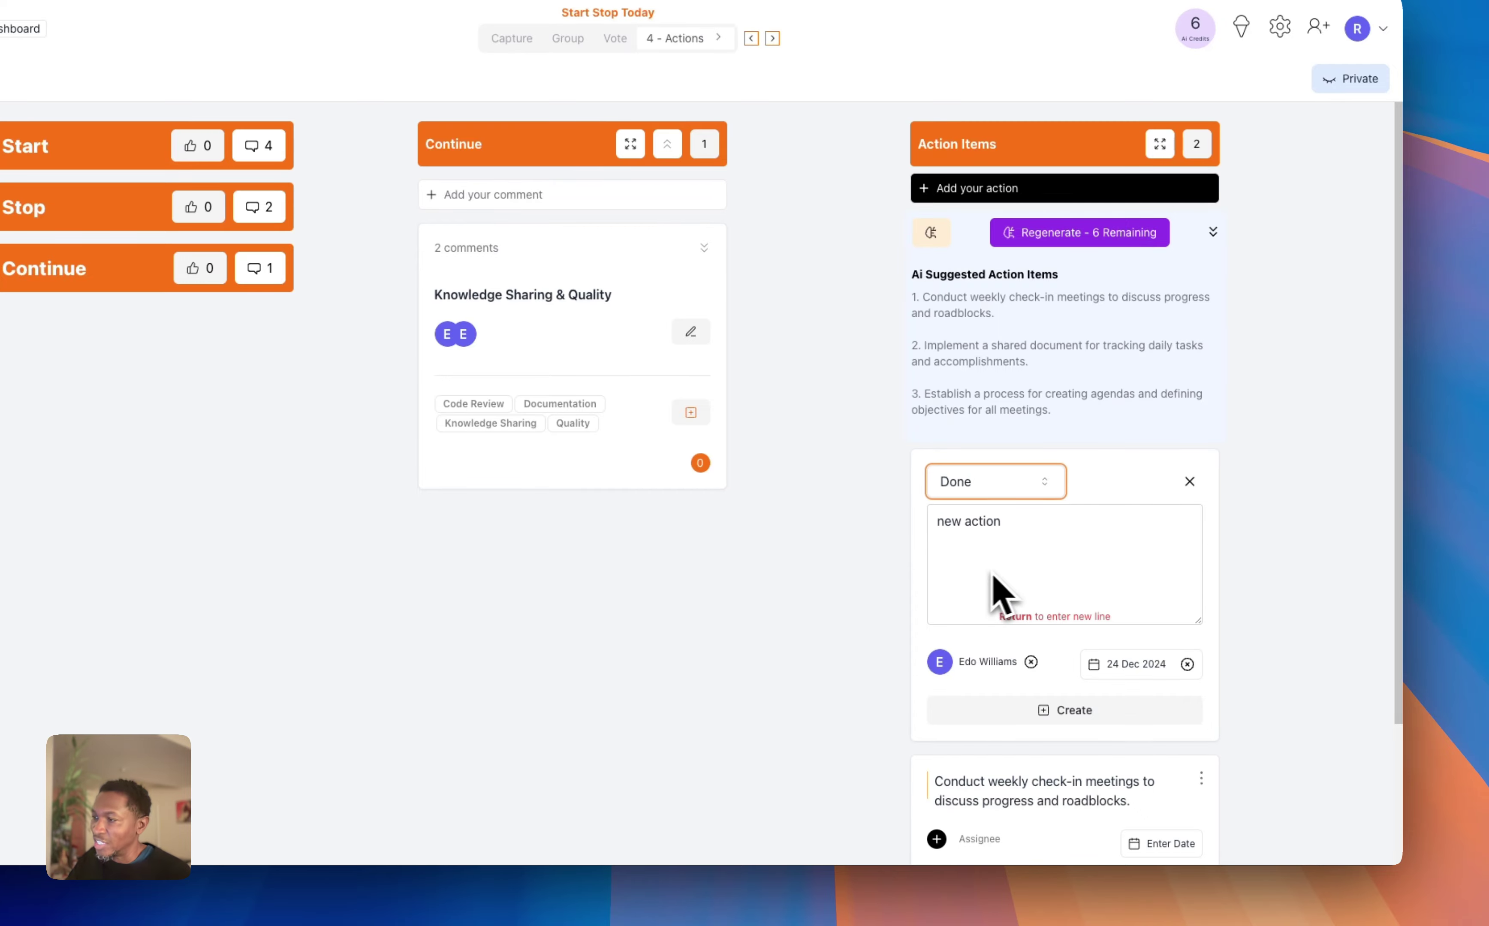
left_click(1058, 719)
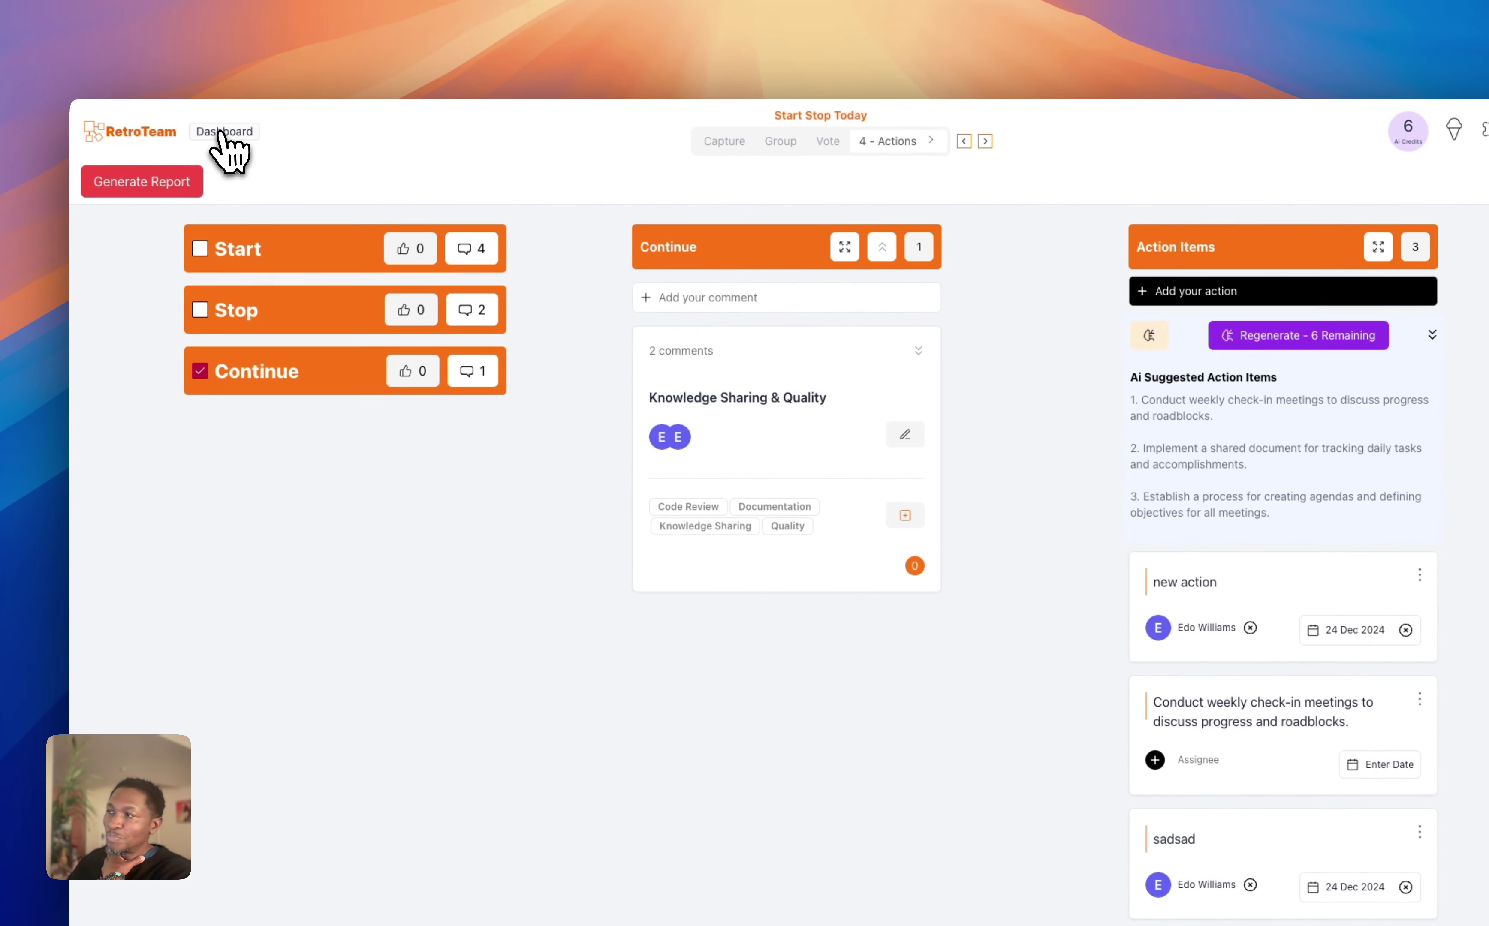
Step: In the dashboard's latest action items, change the text of the "sadsad" item to "action" and save the update
left_click(18, 28)
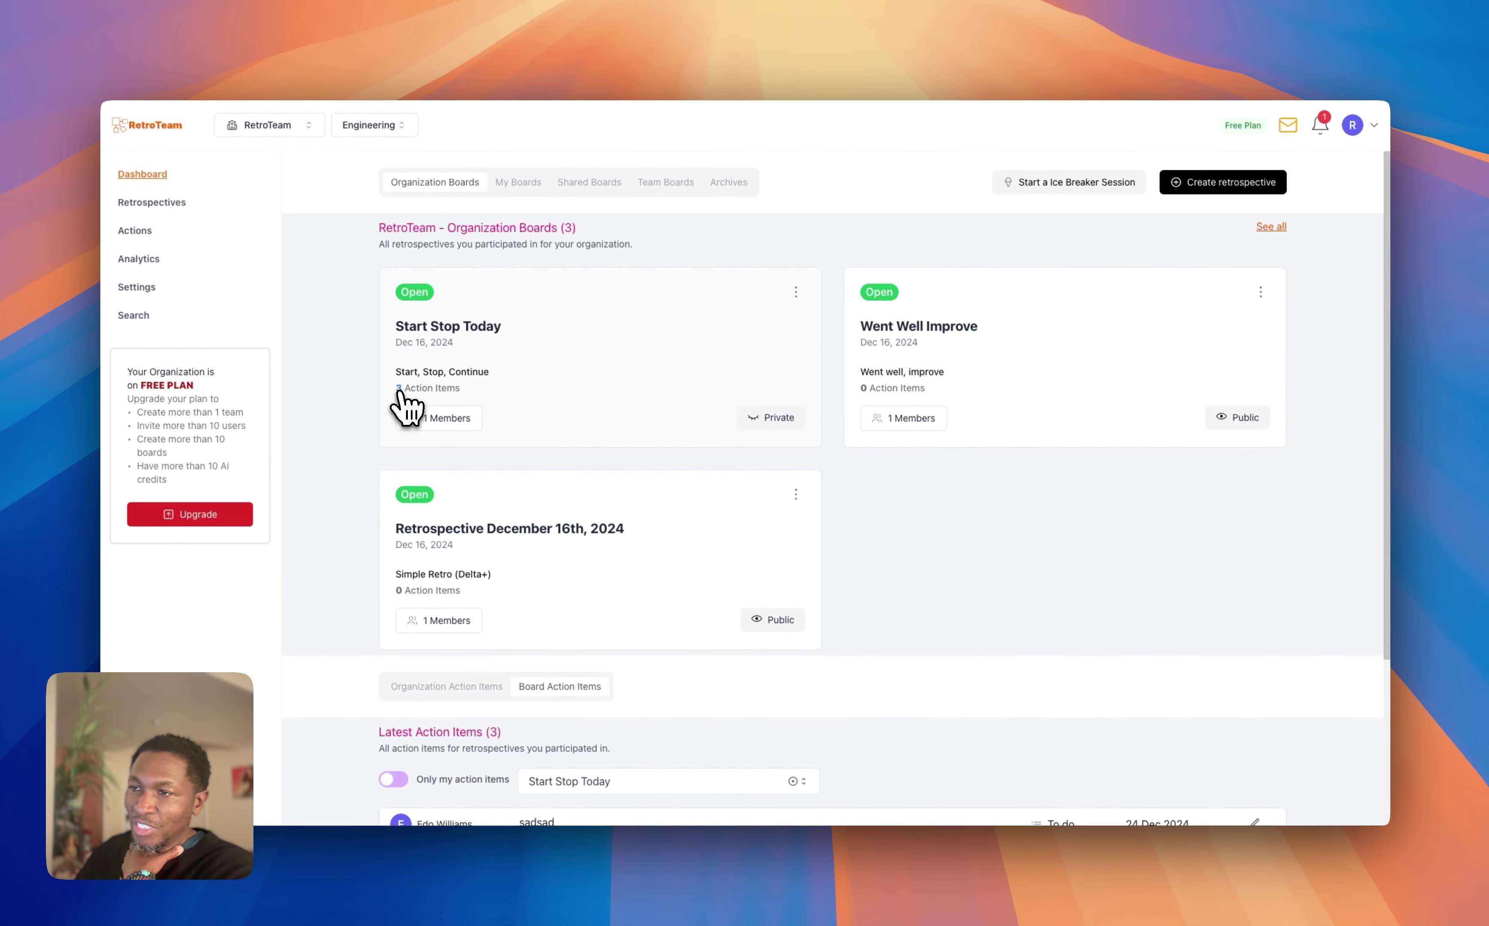
scroll(765, 402, "down", 5)
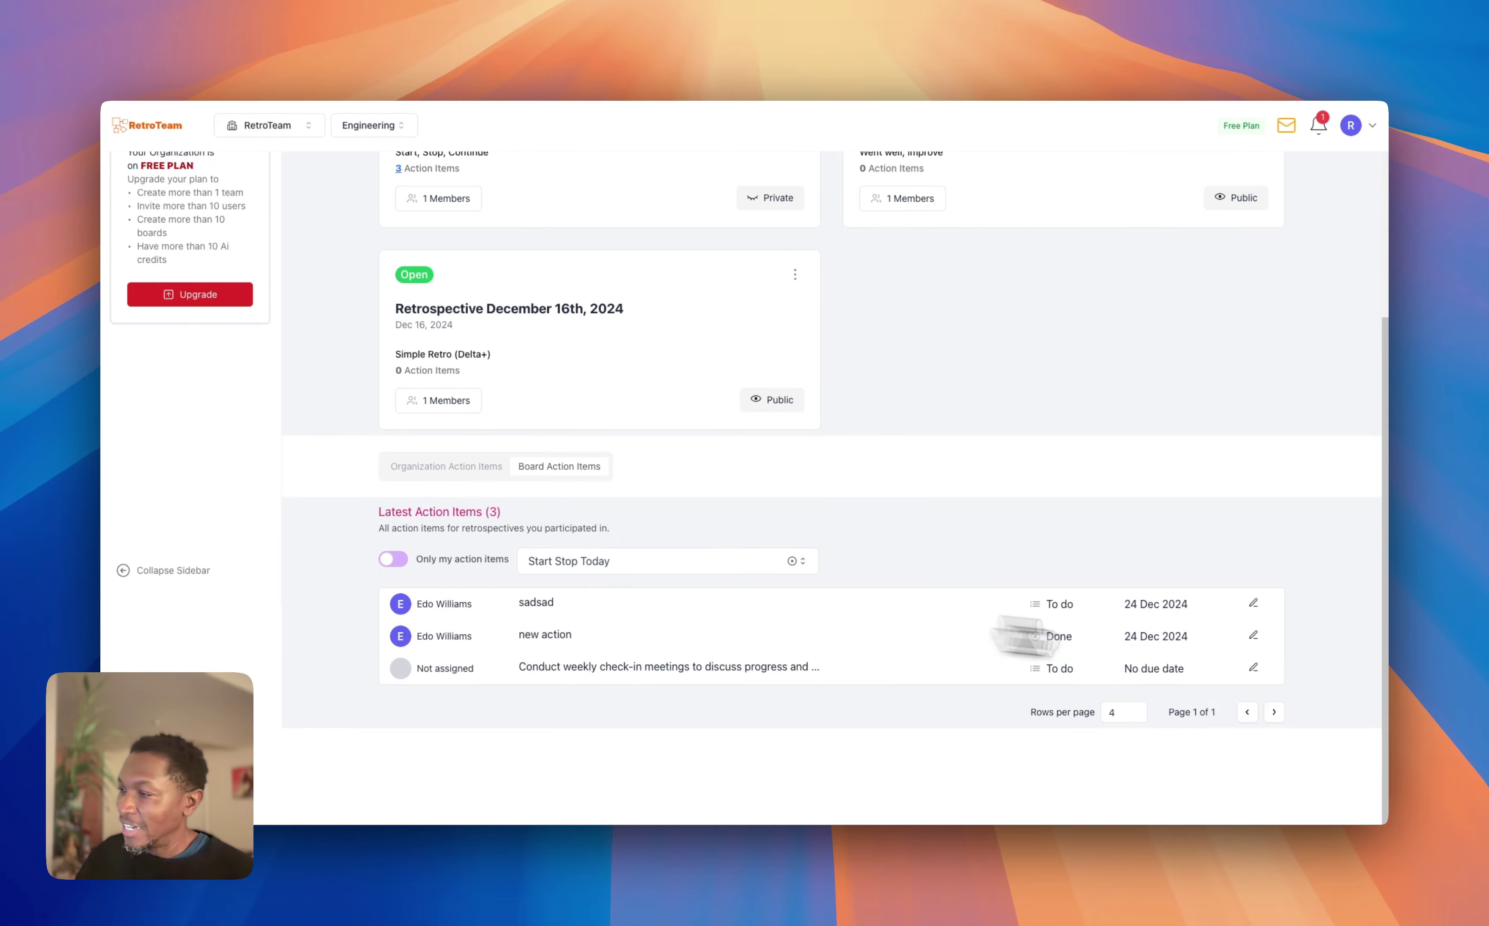
left_click(1253, 605)
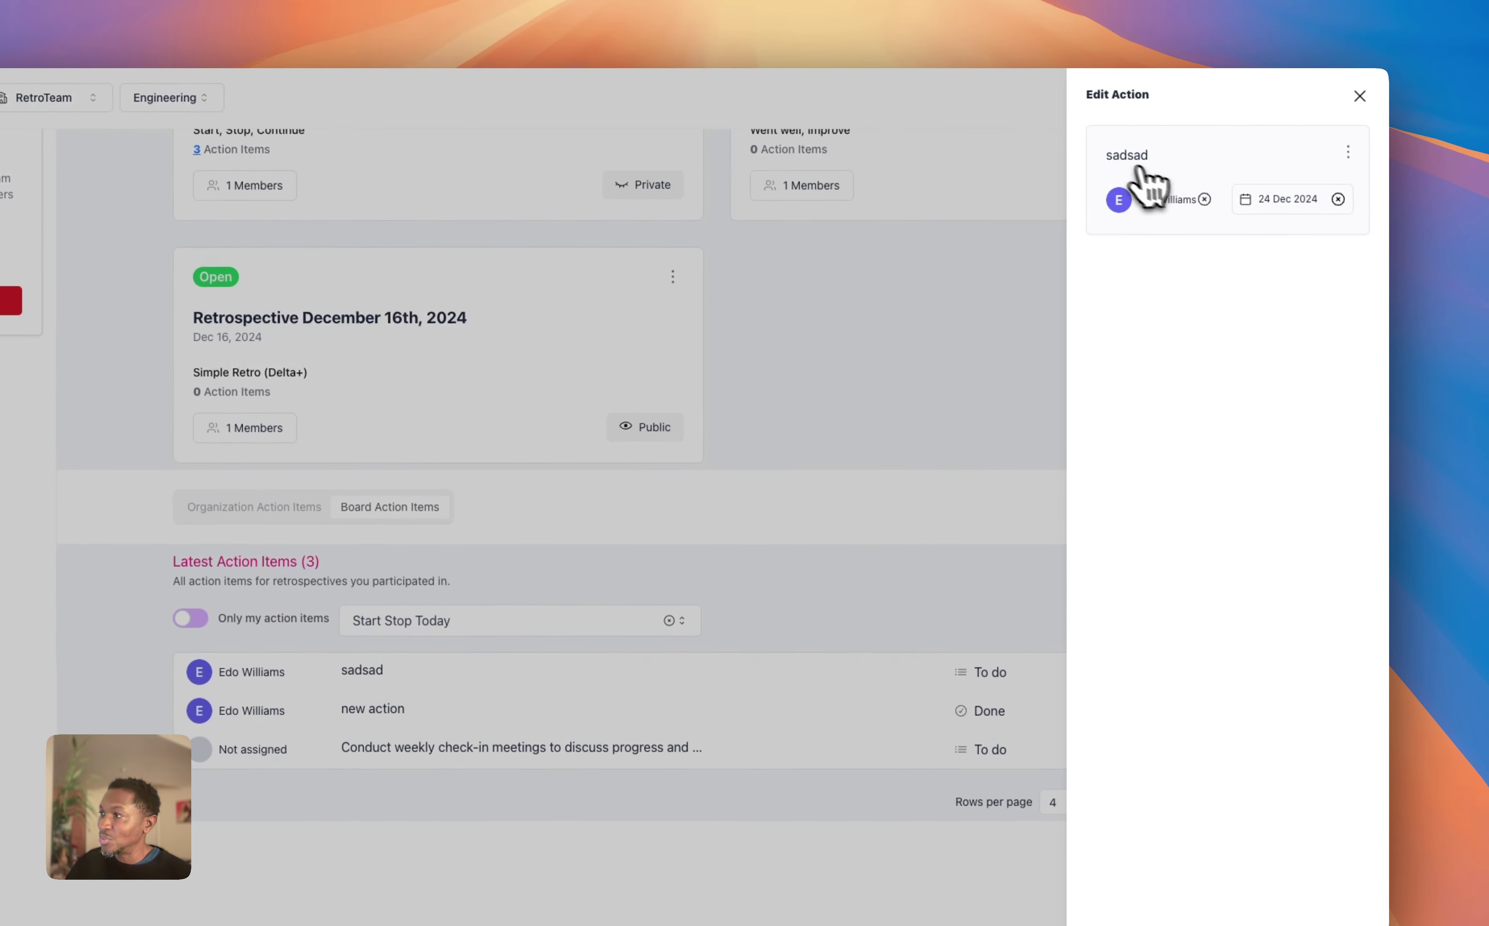
left_click(1213, 161)
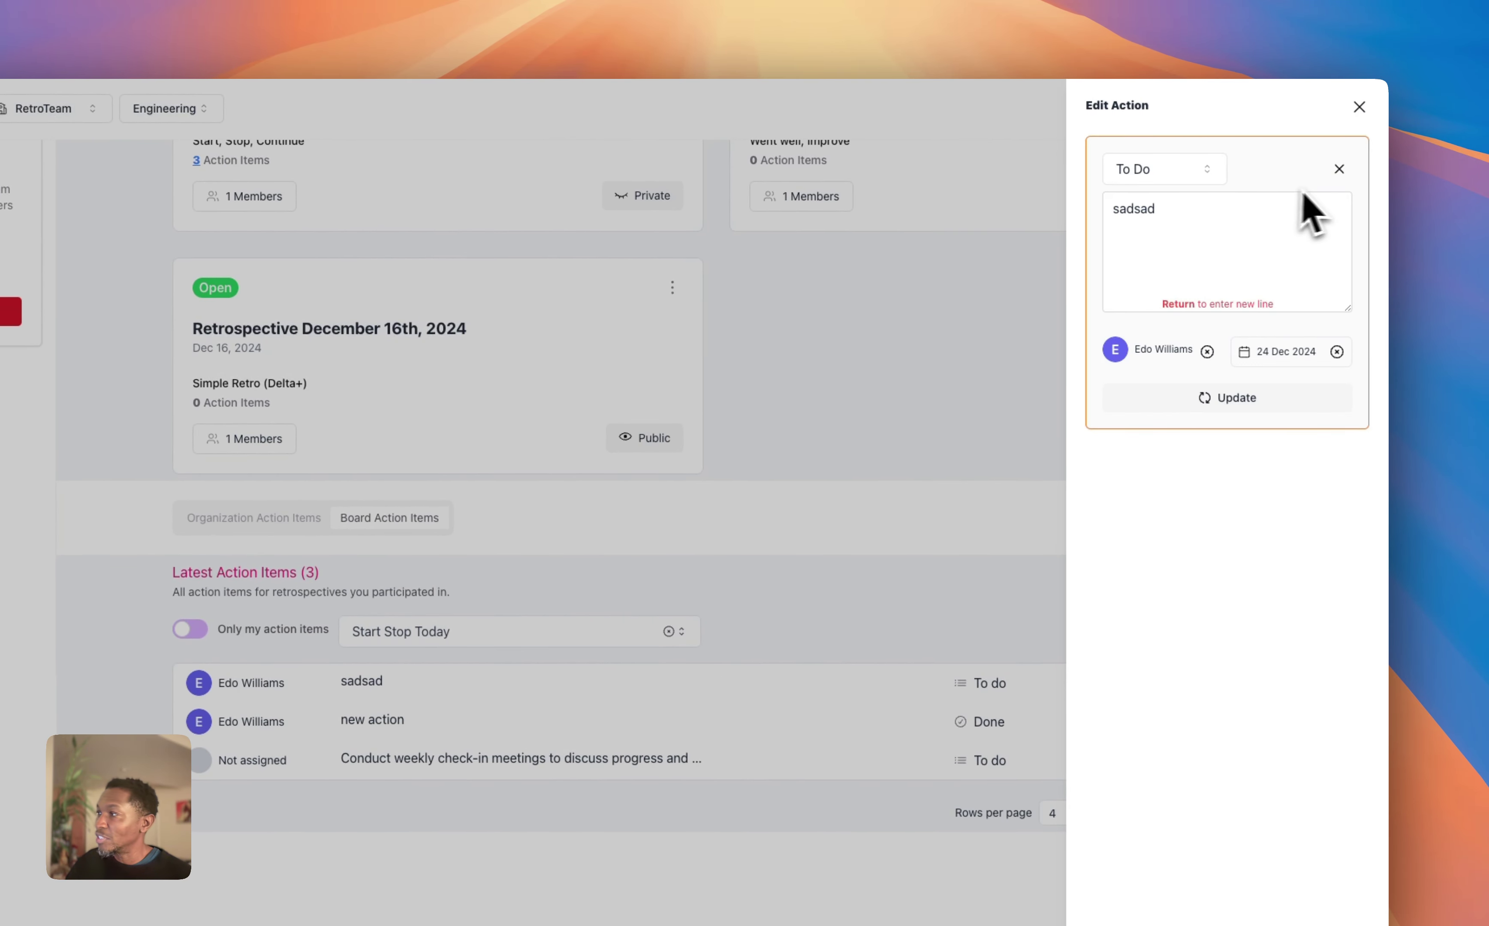
left_click(1338, 169)
left_click(1348, 164)
left_click(1315, 182)
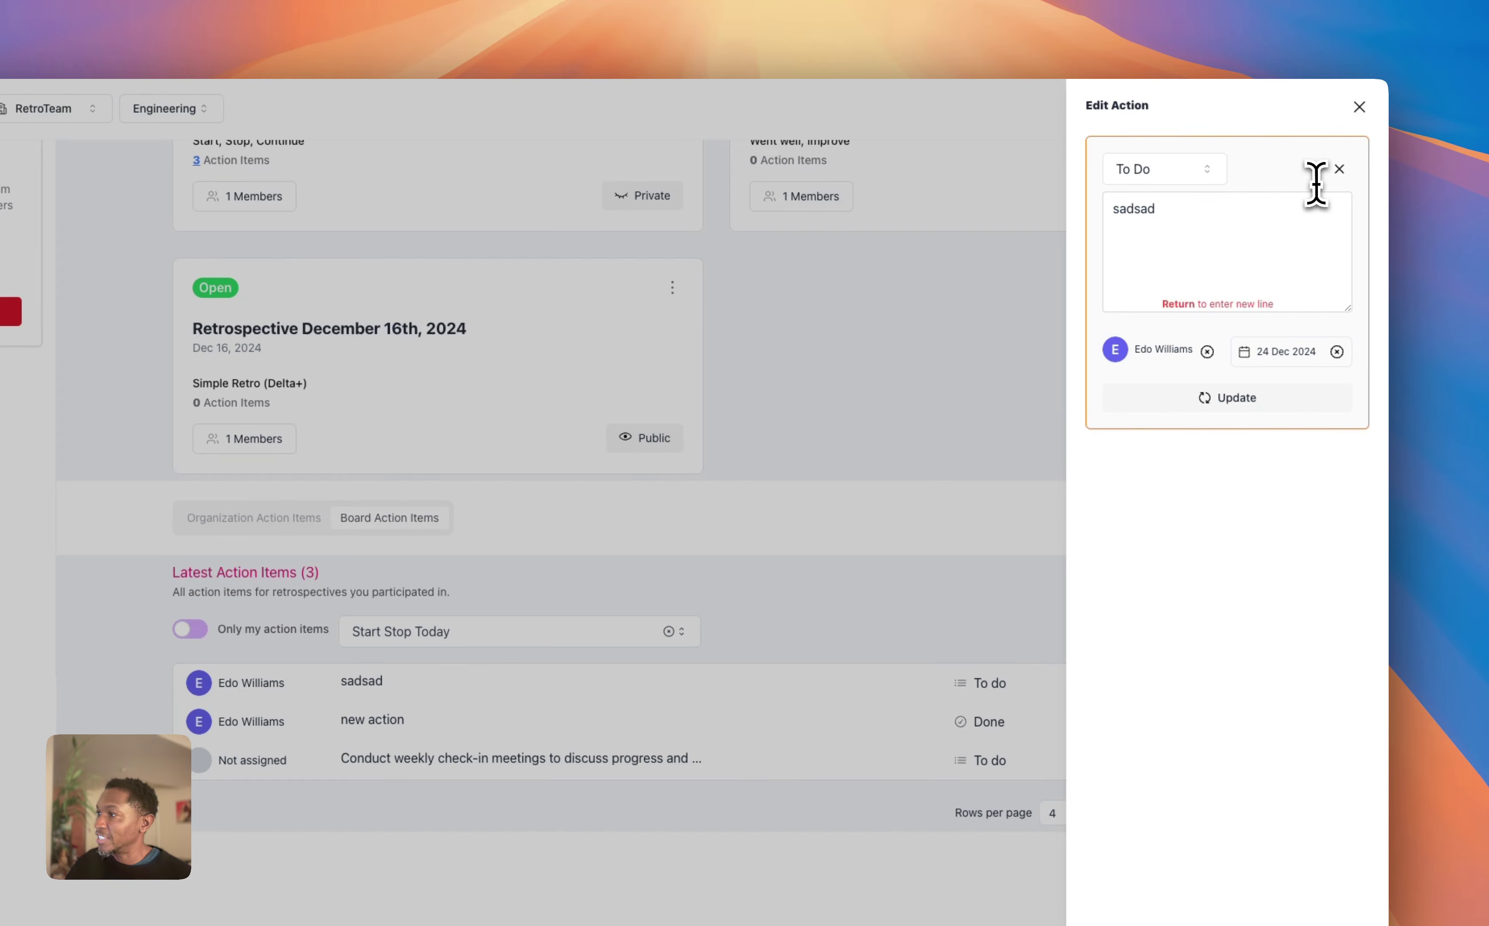
left_click_drag(1189, 218, 1078, 209)
type("action")
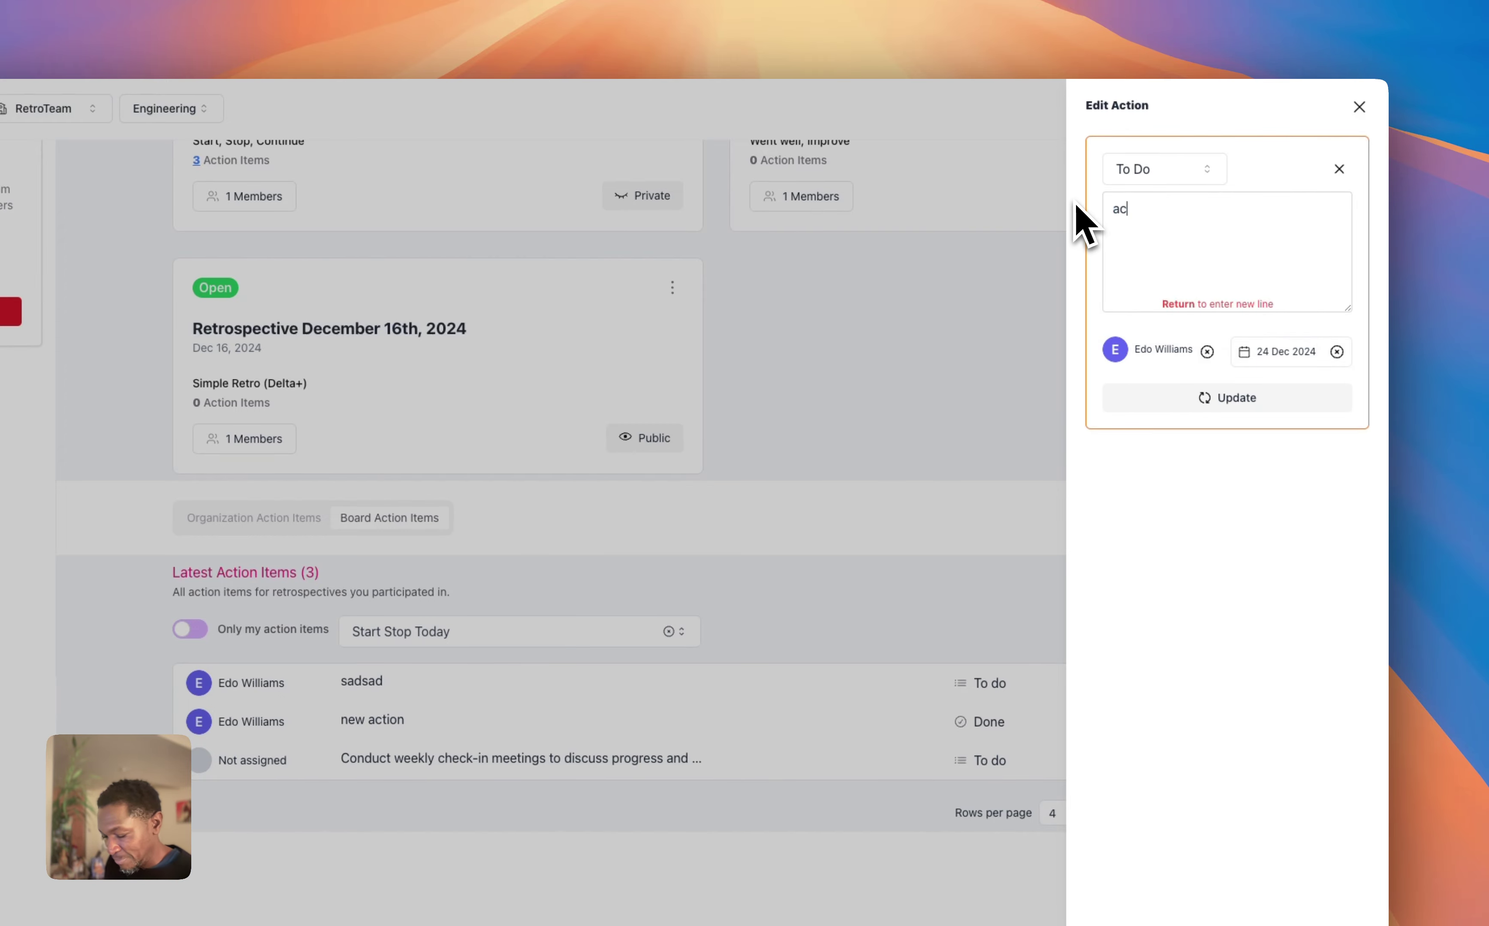
left_click(1228, 399)
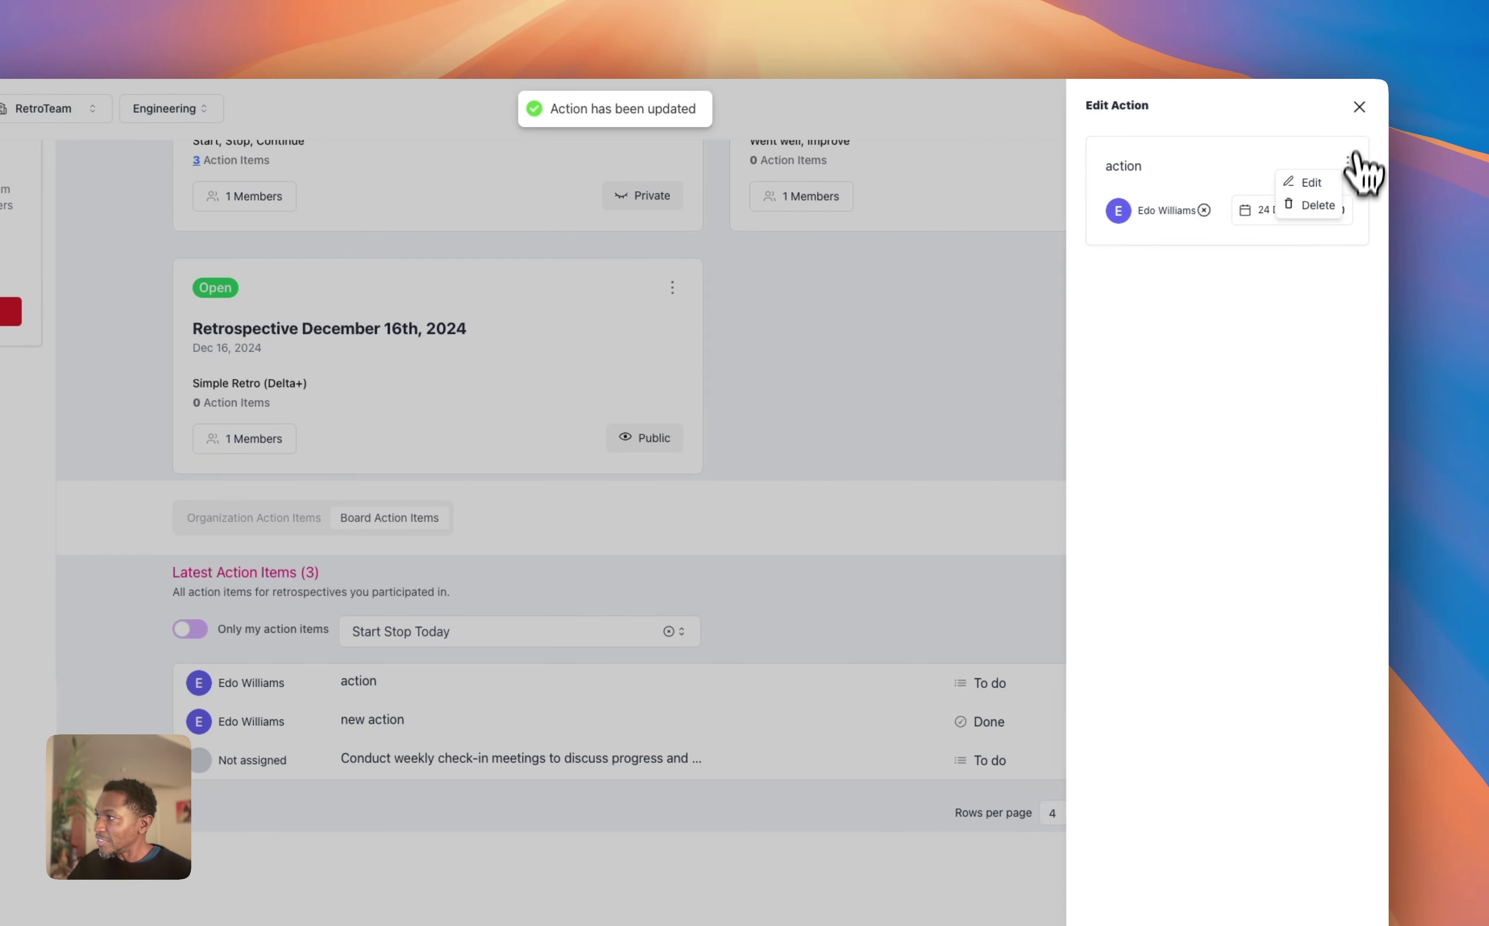
left_click(1359, 106)
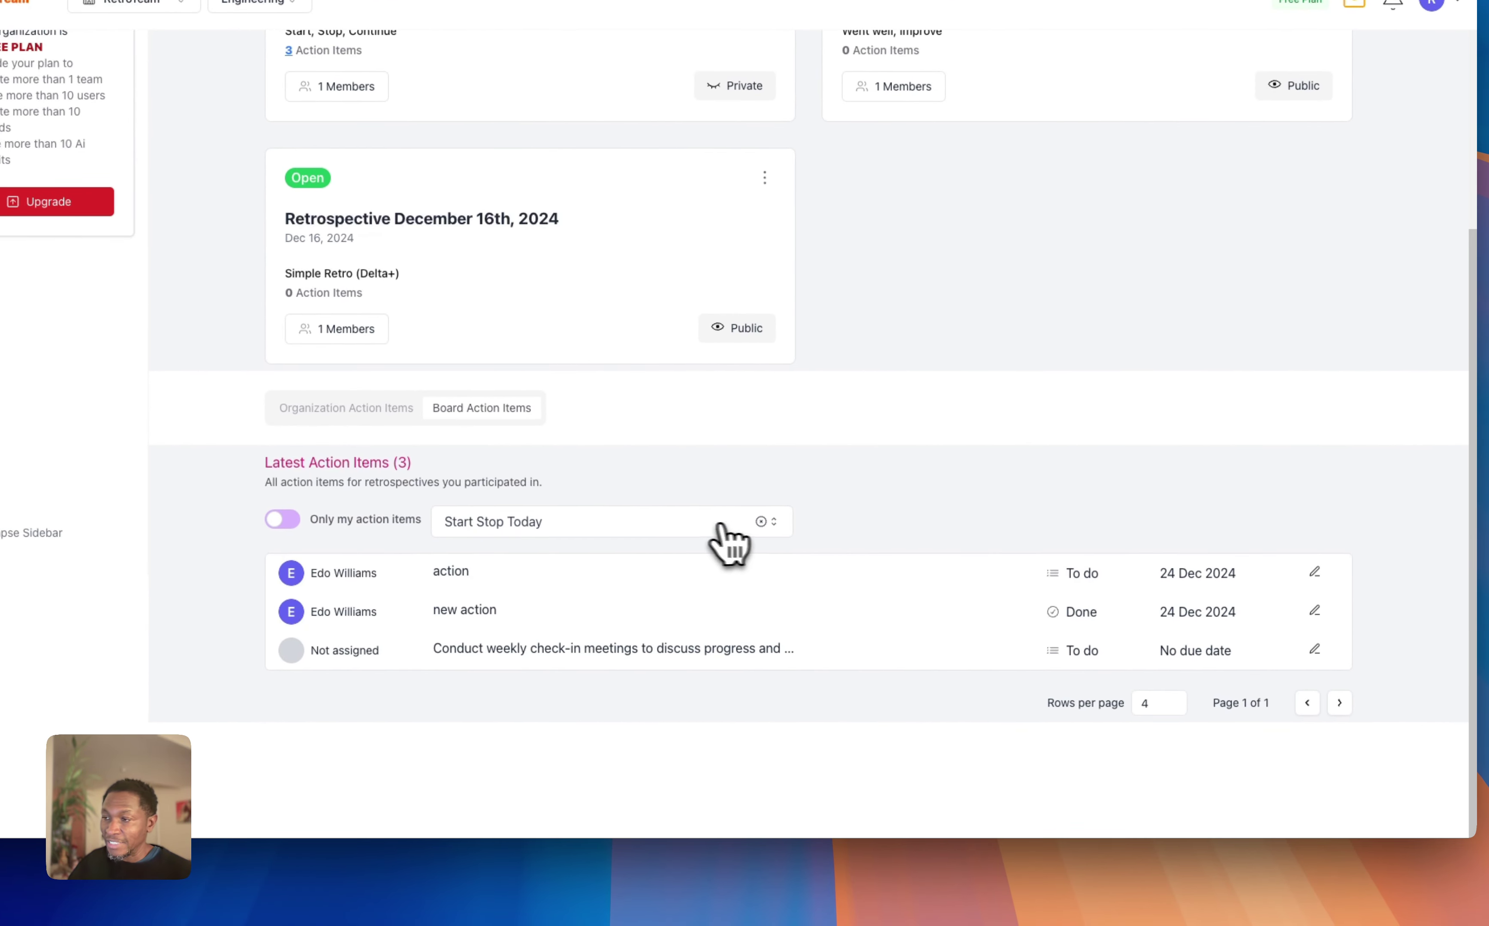
Step: View the board action items for Went Well Improve, for Retrospective December 16th, 2024, and again for Start Stop Today
left_click(761, 523)
left_click(698, 526)
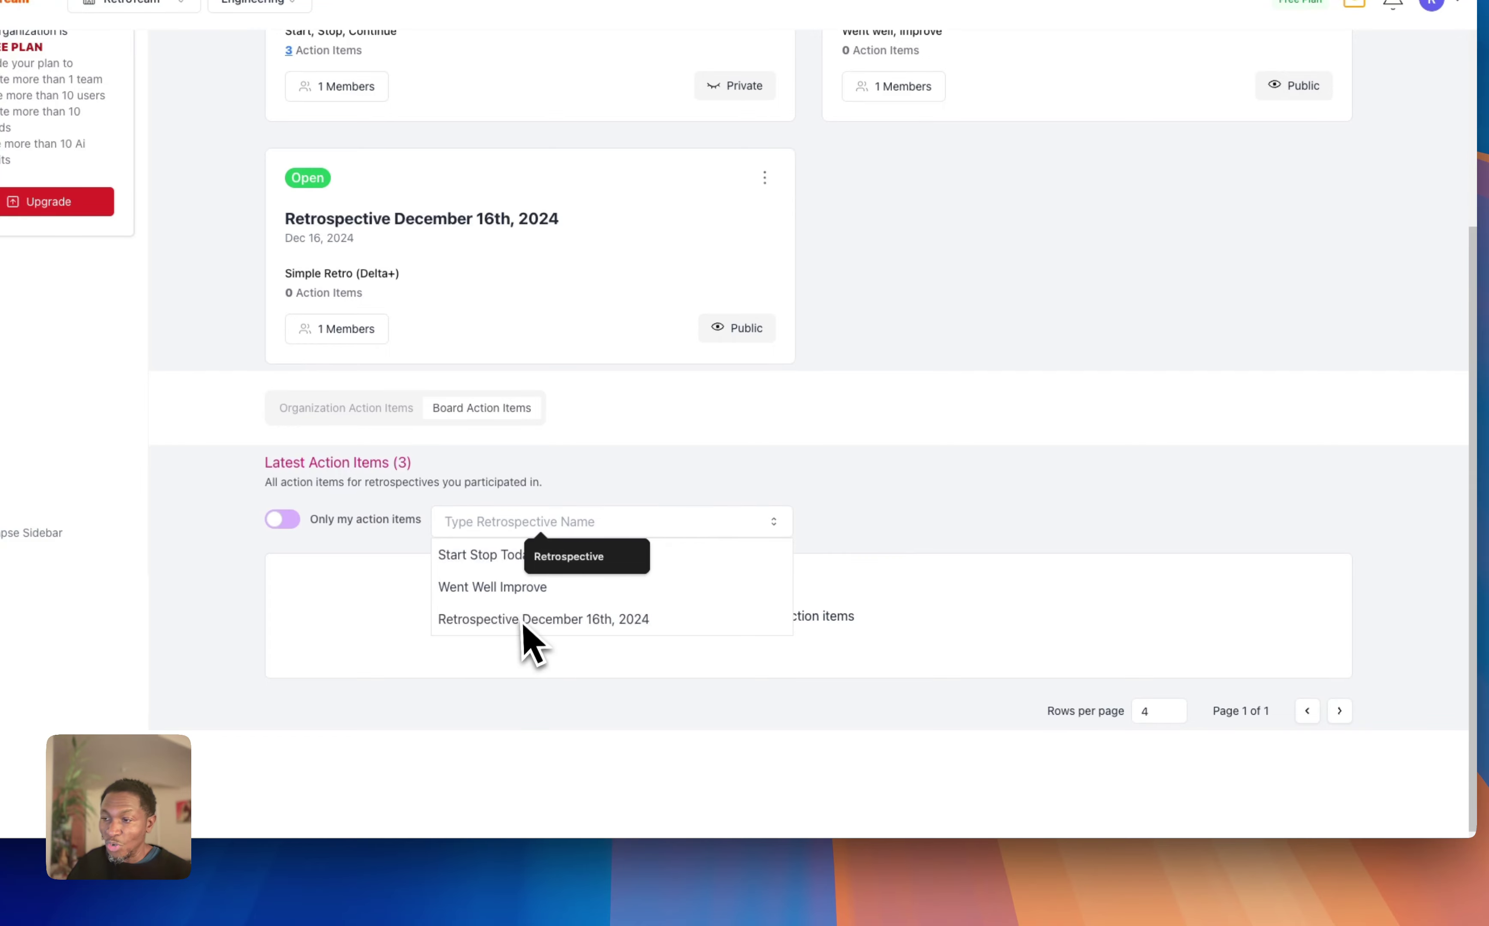
left_click(492, 587)
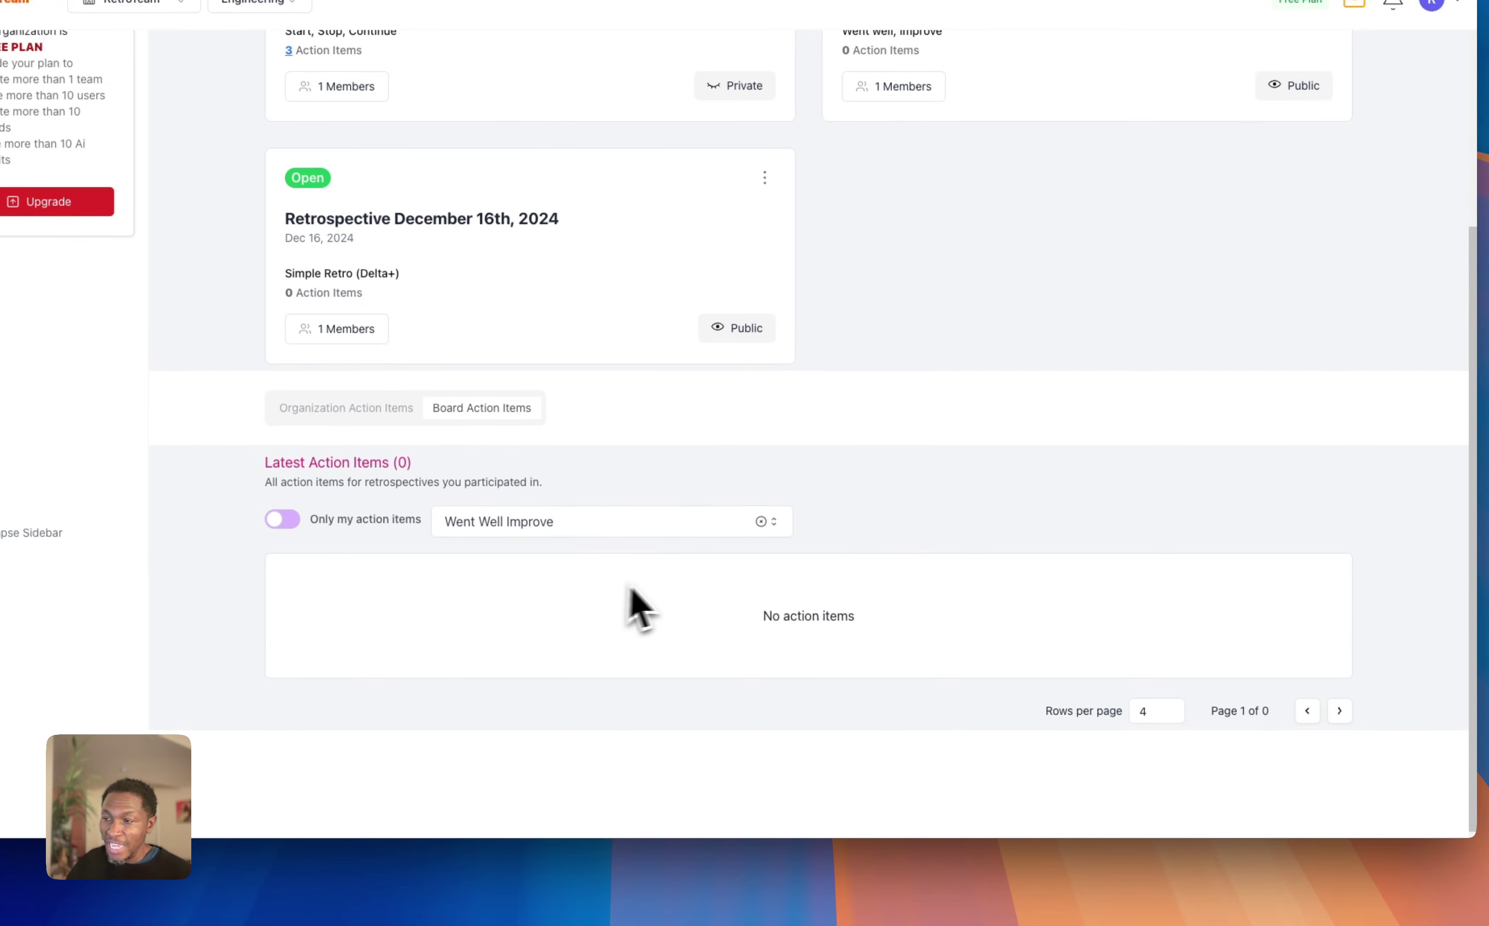
left_click(704, 542)
left_click(615, 624)
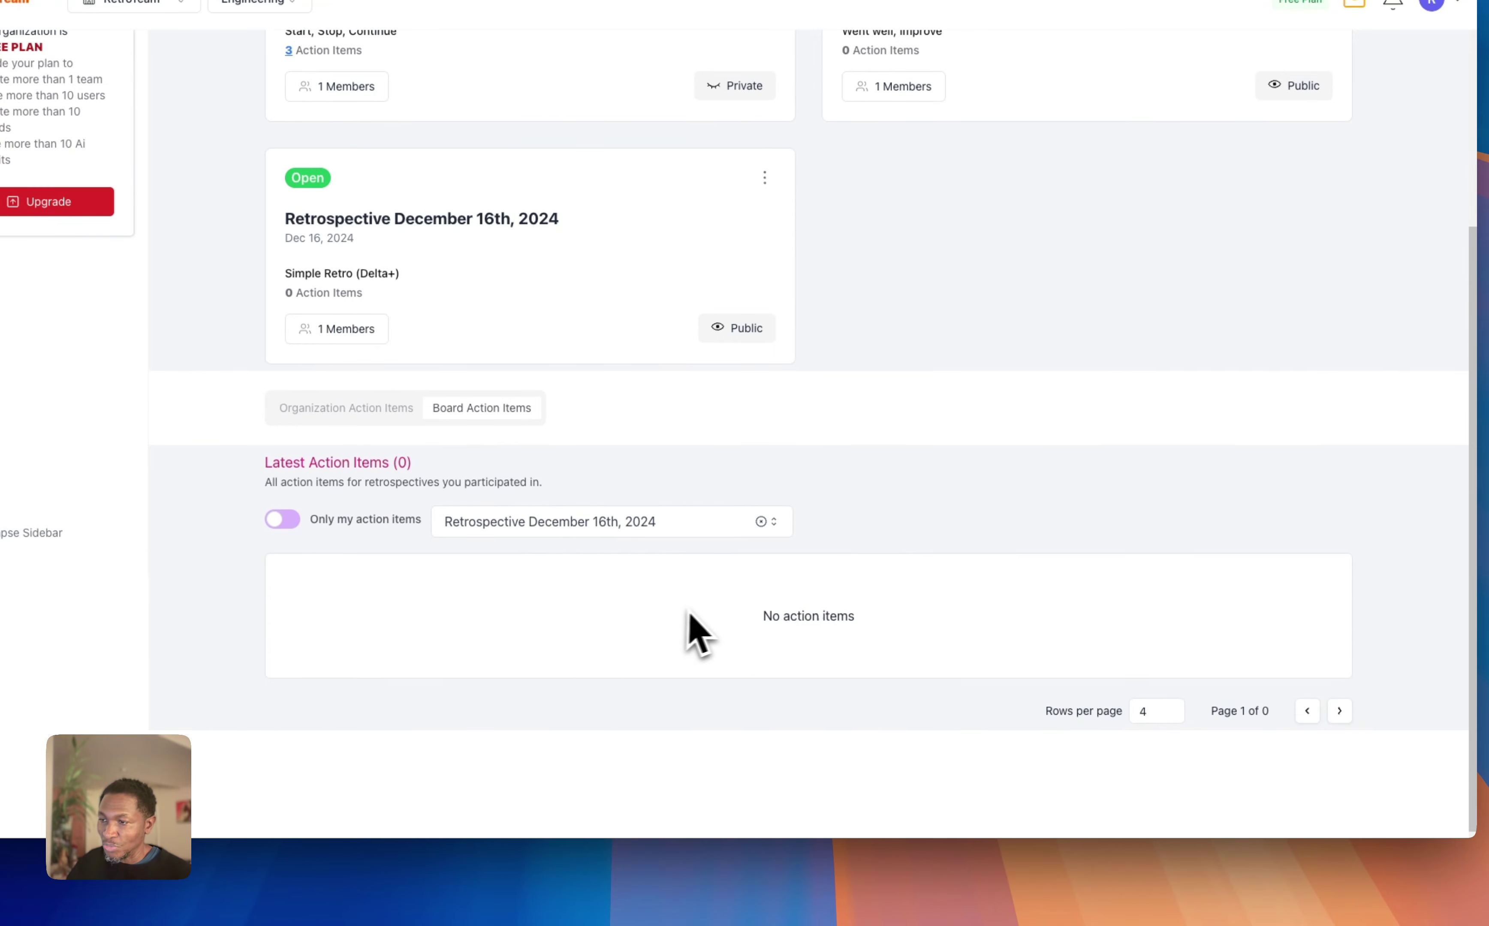
left_click(688, 521)
left_click(575, 555)
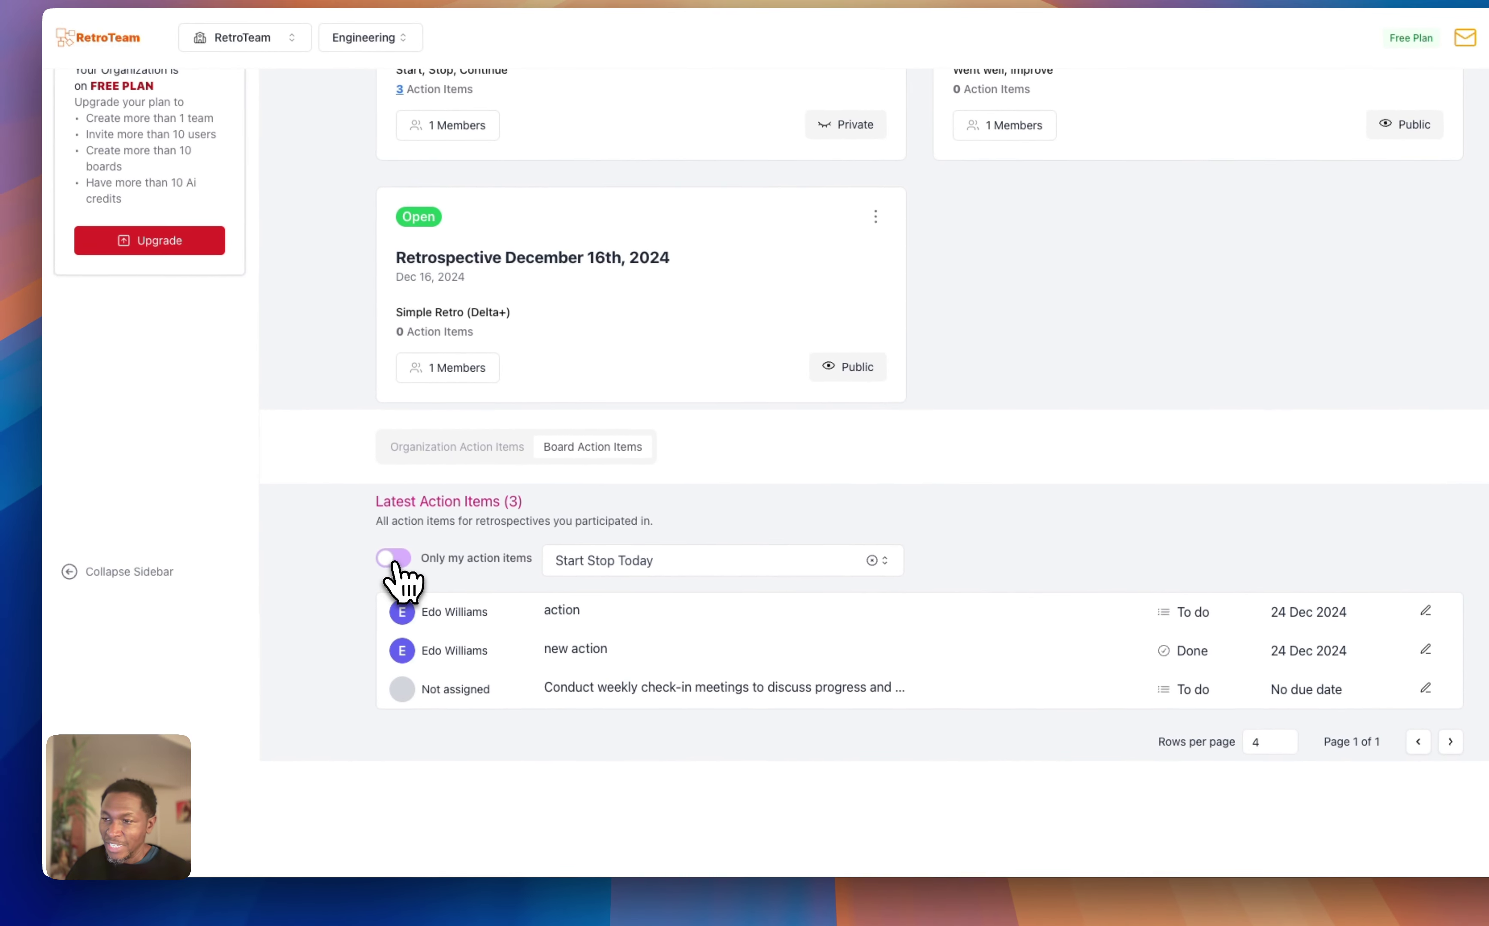
Step: Limit the latest action items to only my own, and turn that restriction off again
left_click(282, 519)
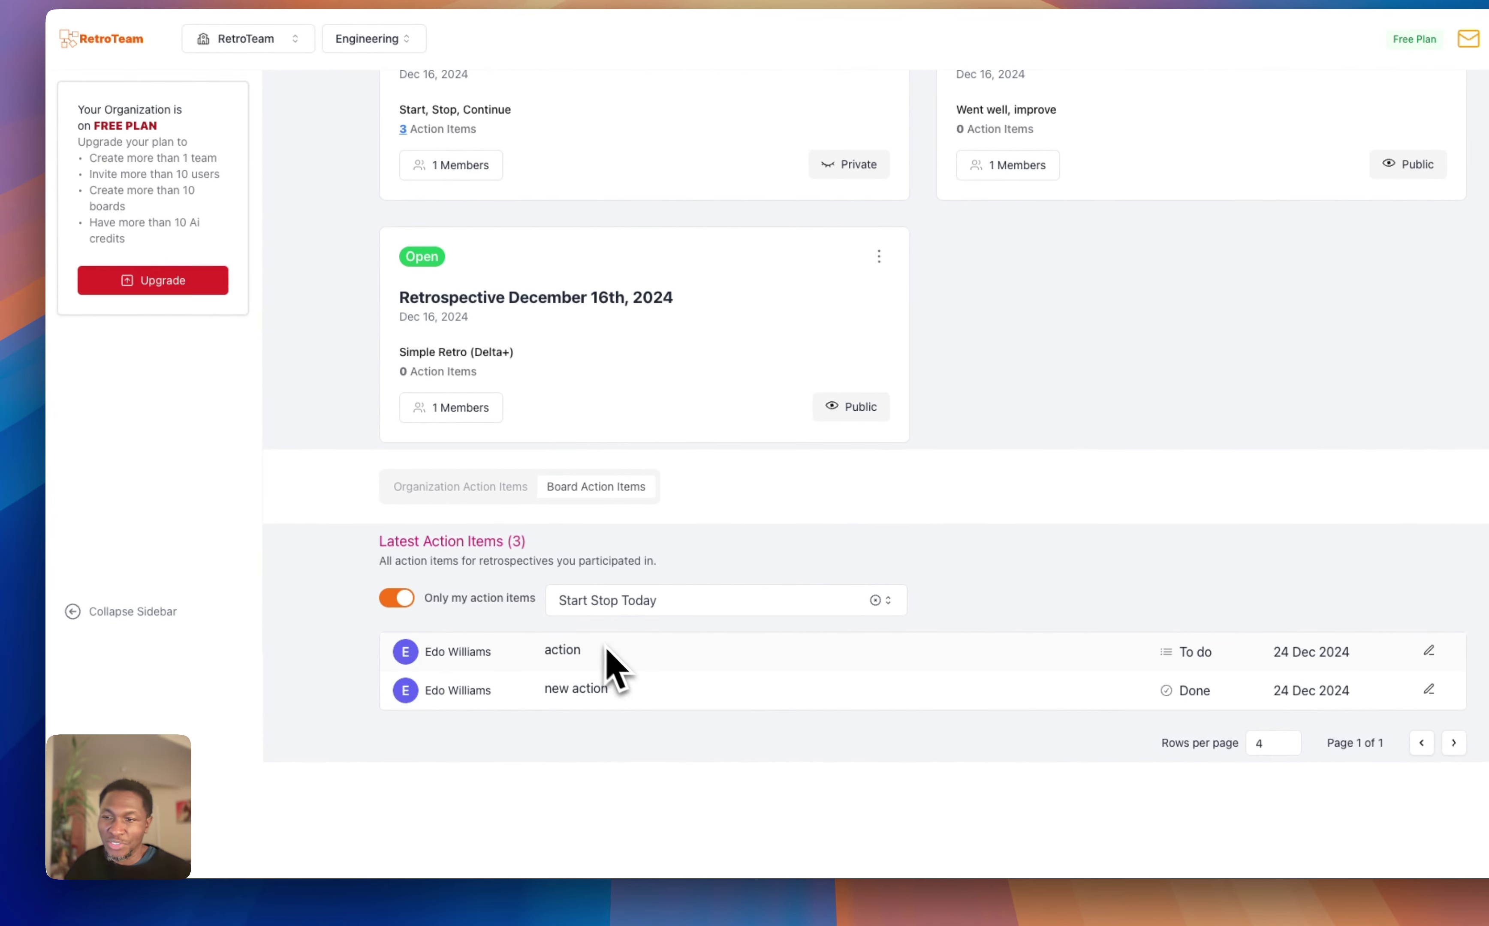
left_click(411, 603)
Step: Open the Actions page, show the board action items, and check which retrospectives can be chosen while keeping Start Stop Today
scroll(869, 585, "up", 3)
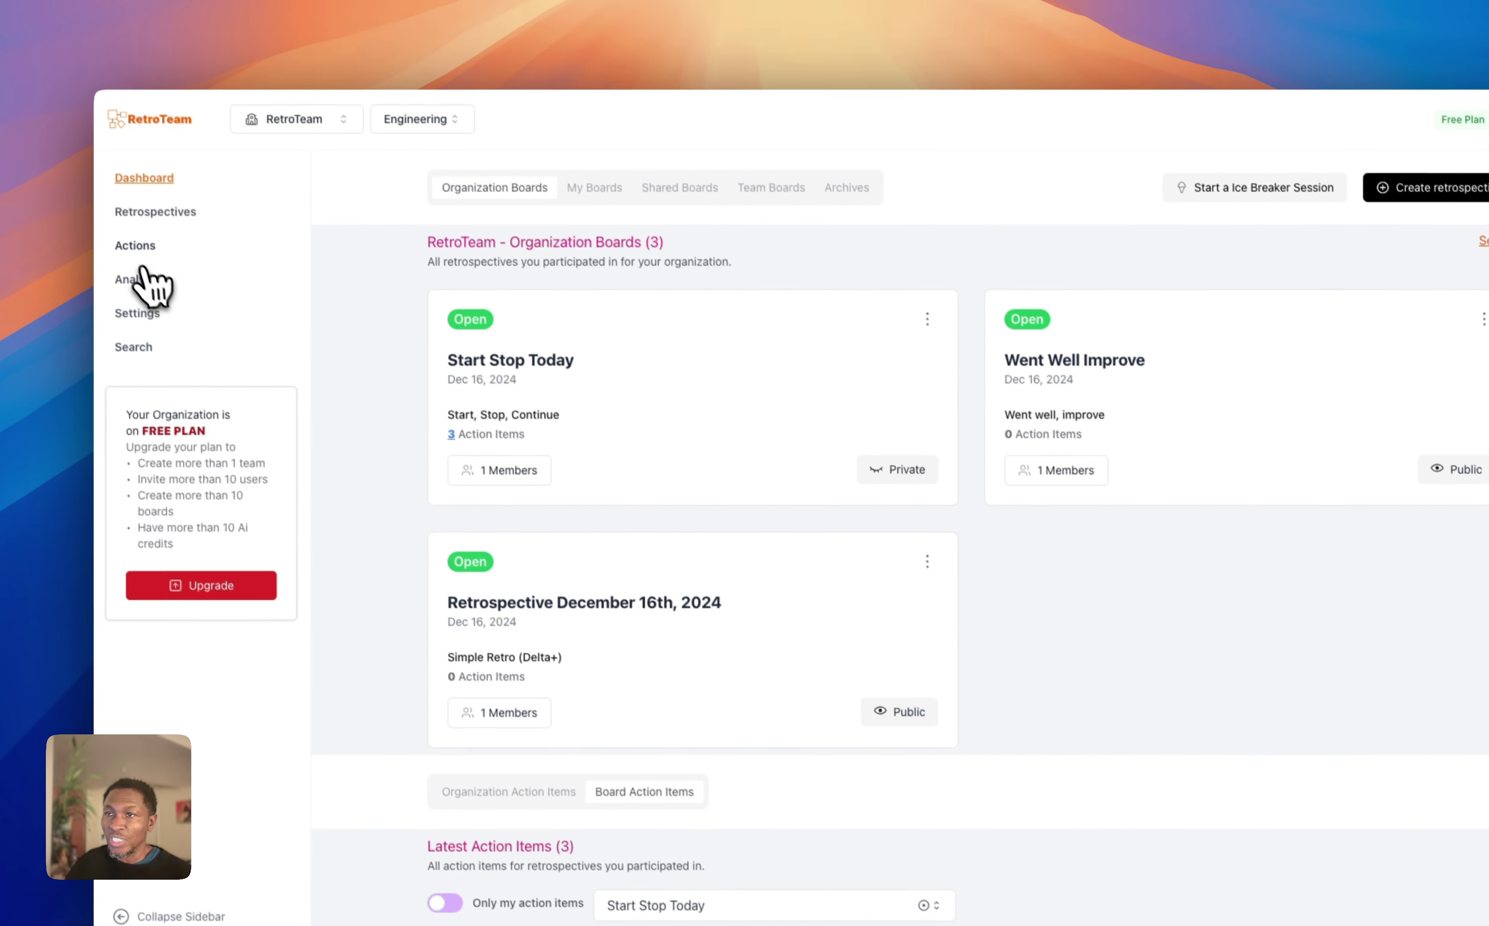
left_click(139, 248)
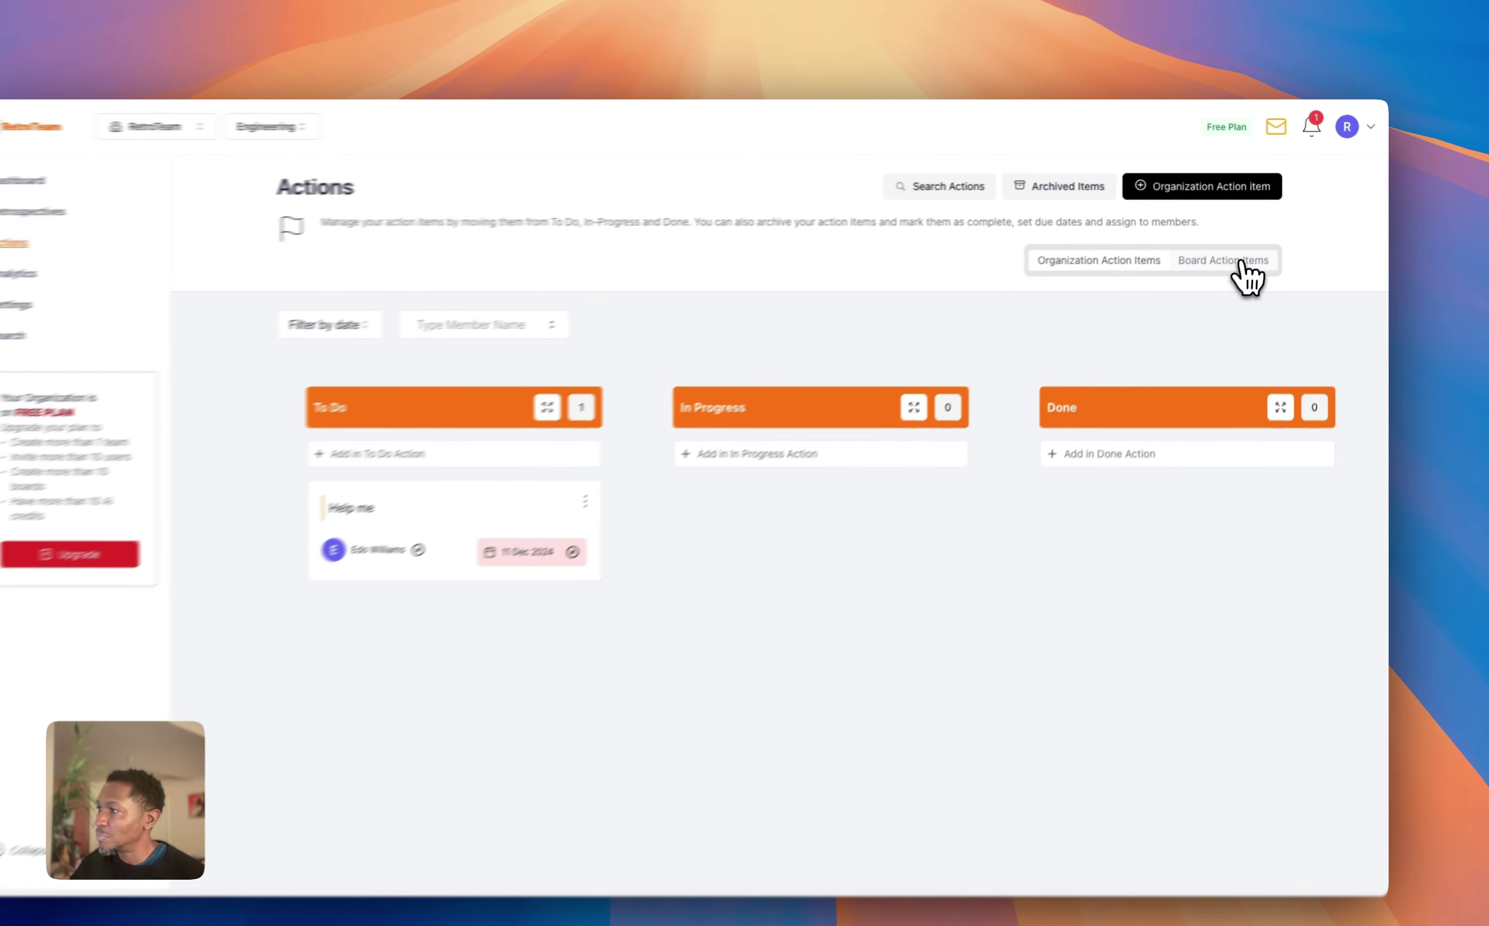
left_click(1238, 246)
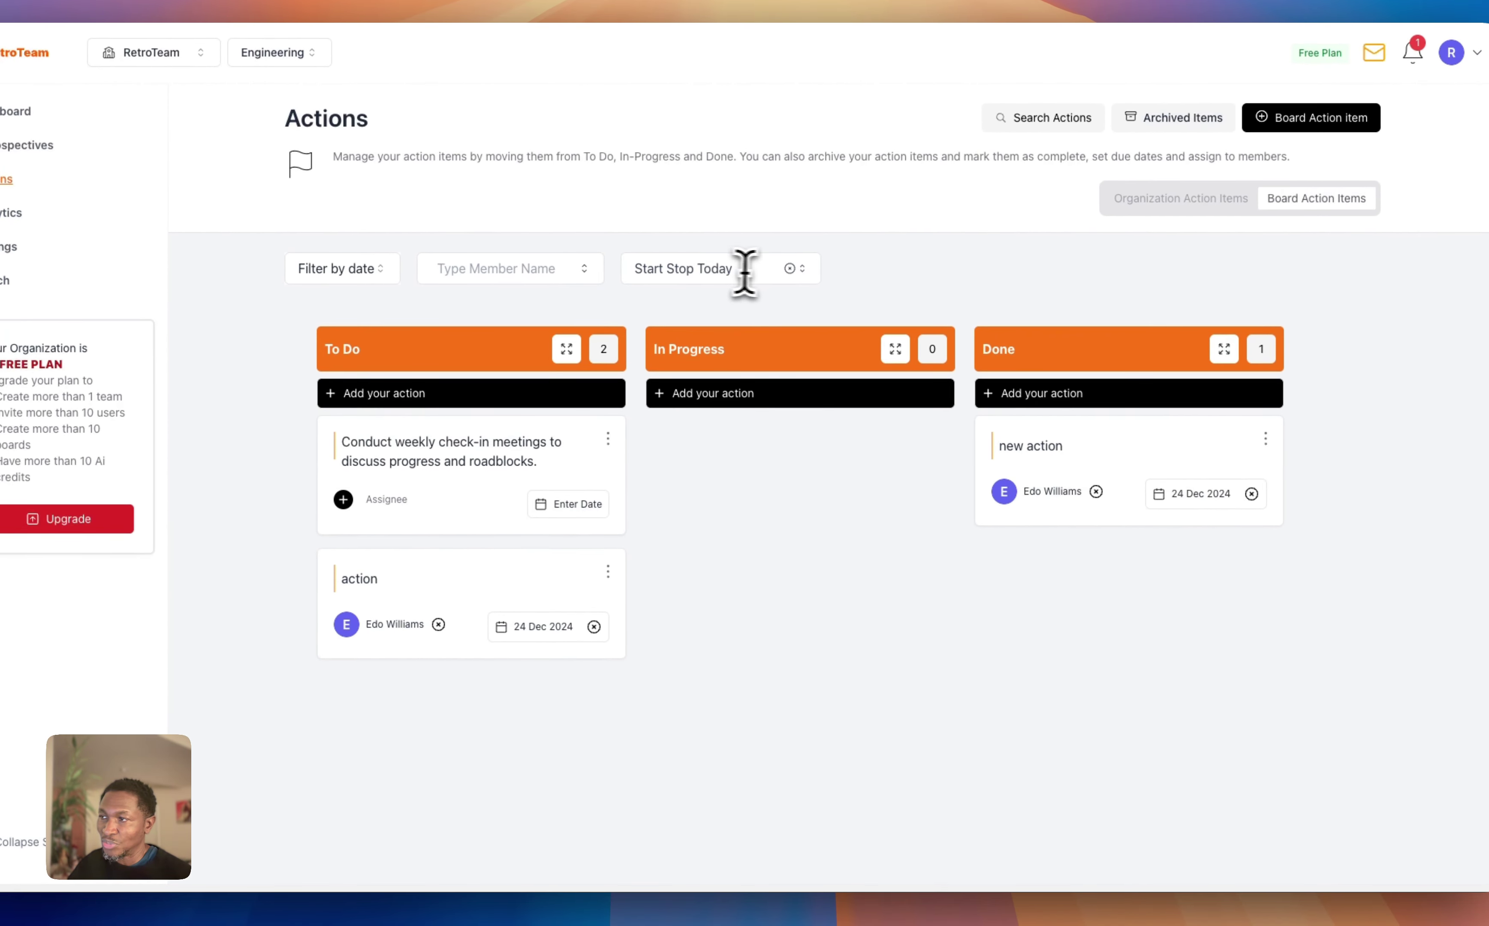
left_click(748, 270)
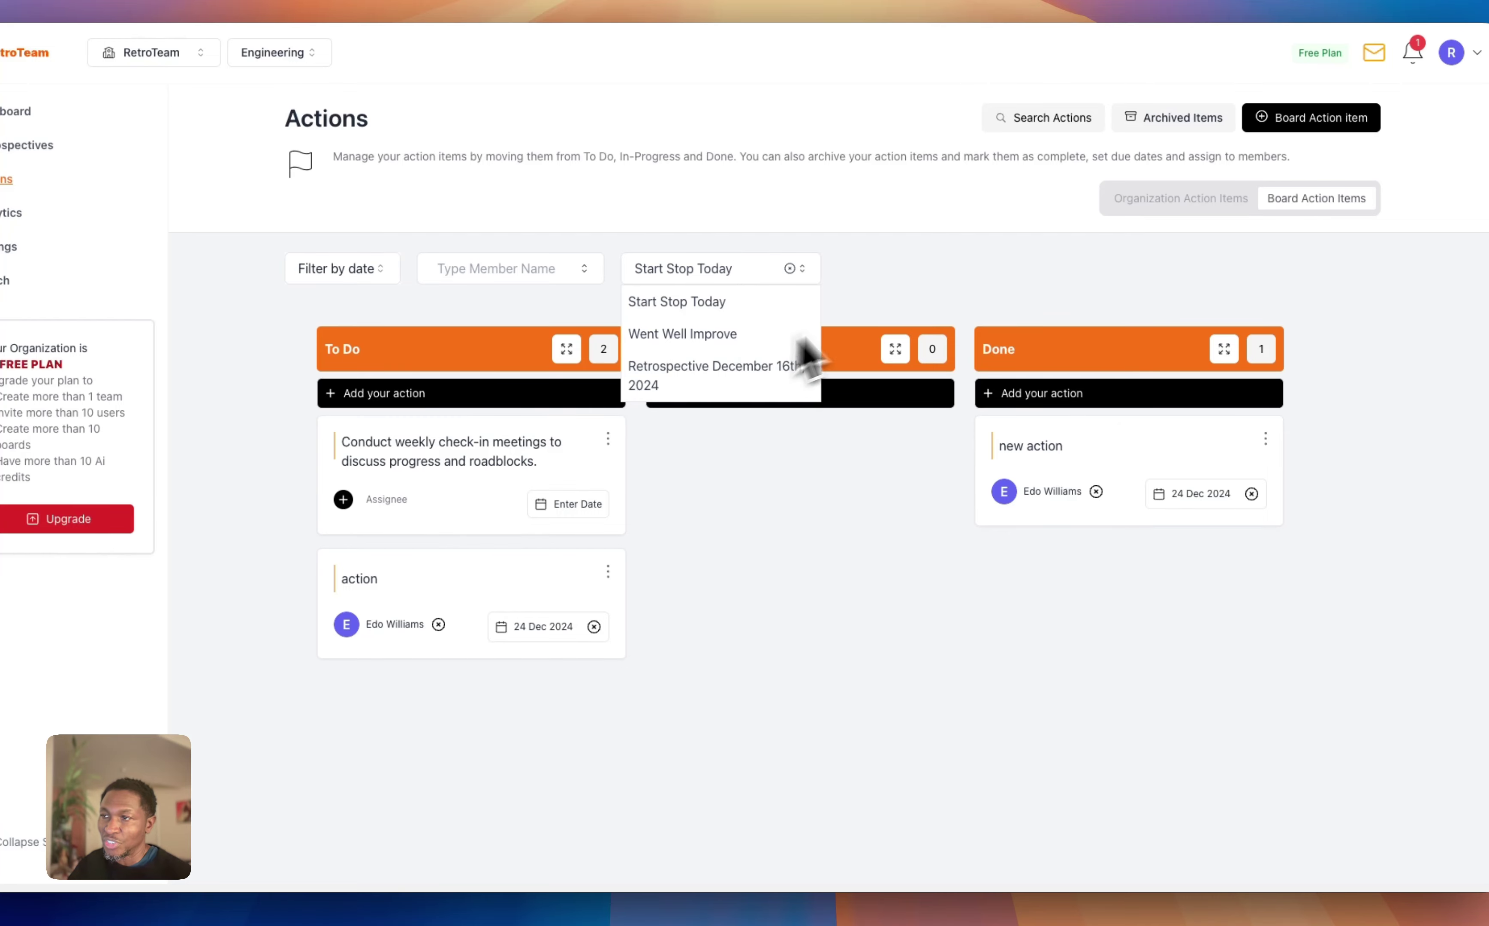
left_click(782, 280)
Step: Filter the board's action items by the listed member and clear the member filter
left_click(493, 270)
left_click(485, 337)
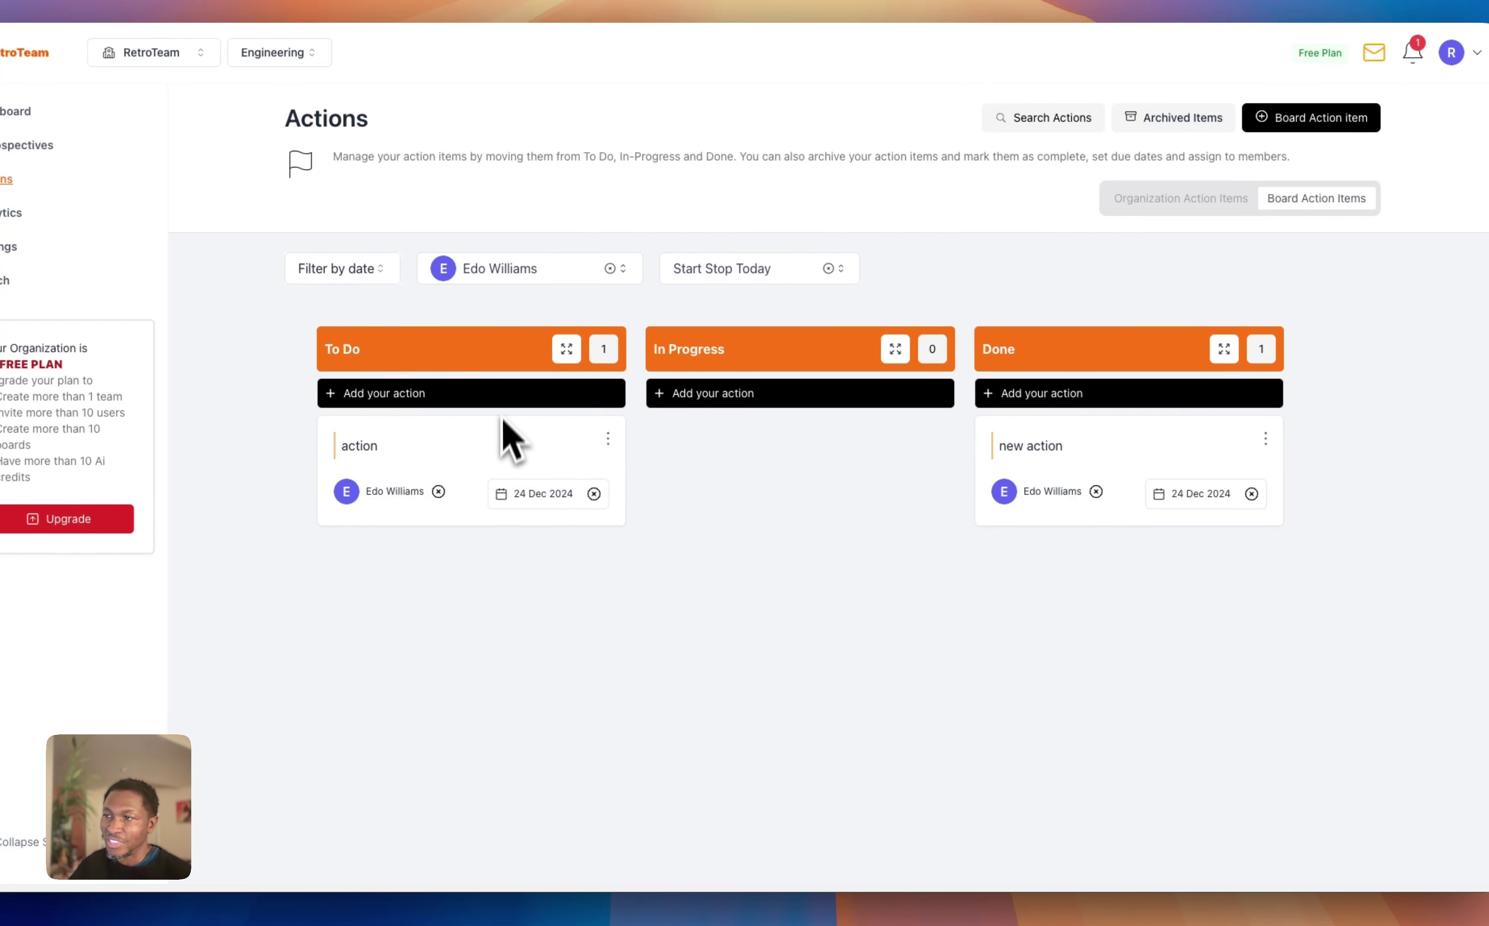
left_click(610, 270)
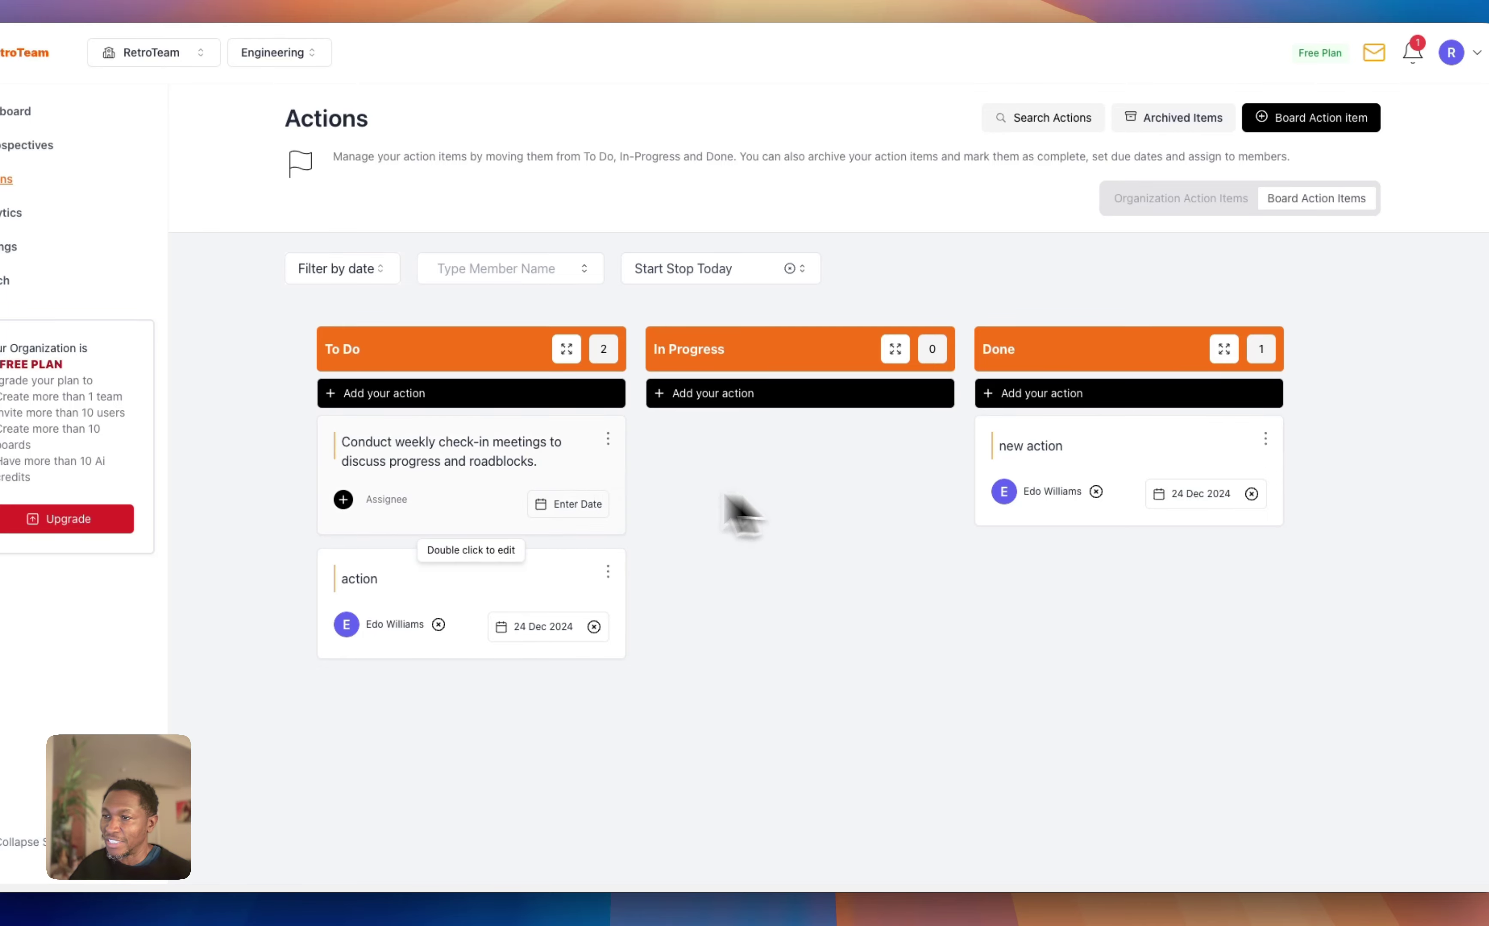
Step: Create an action item reading "more" with the In Progress status
left_click(725, 395)
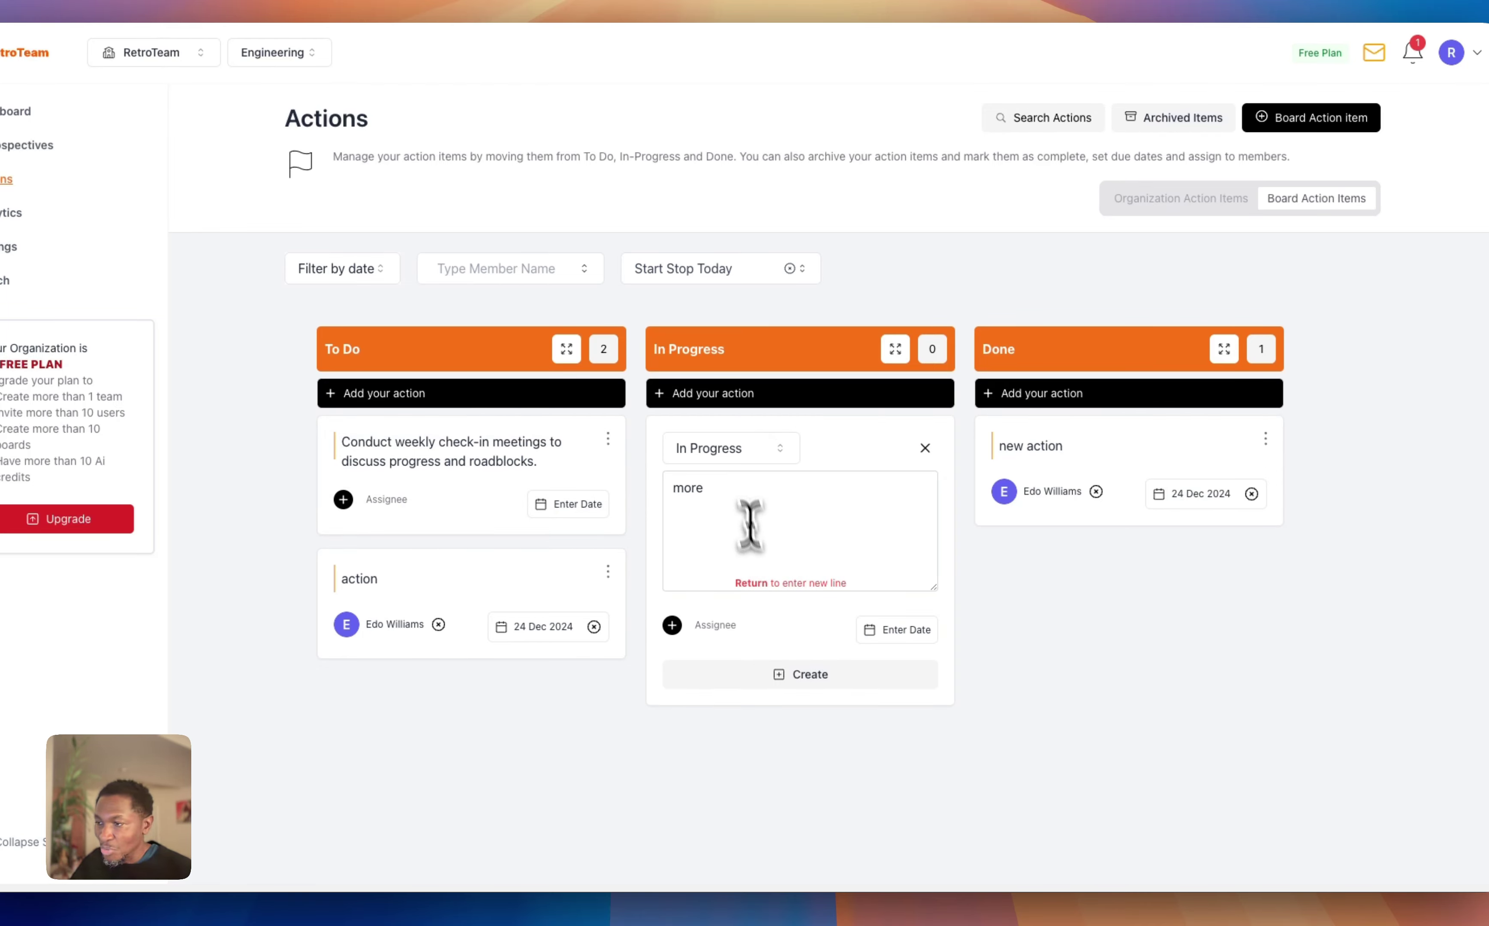
left_click(803, 675)
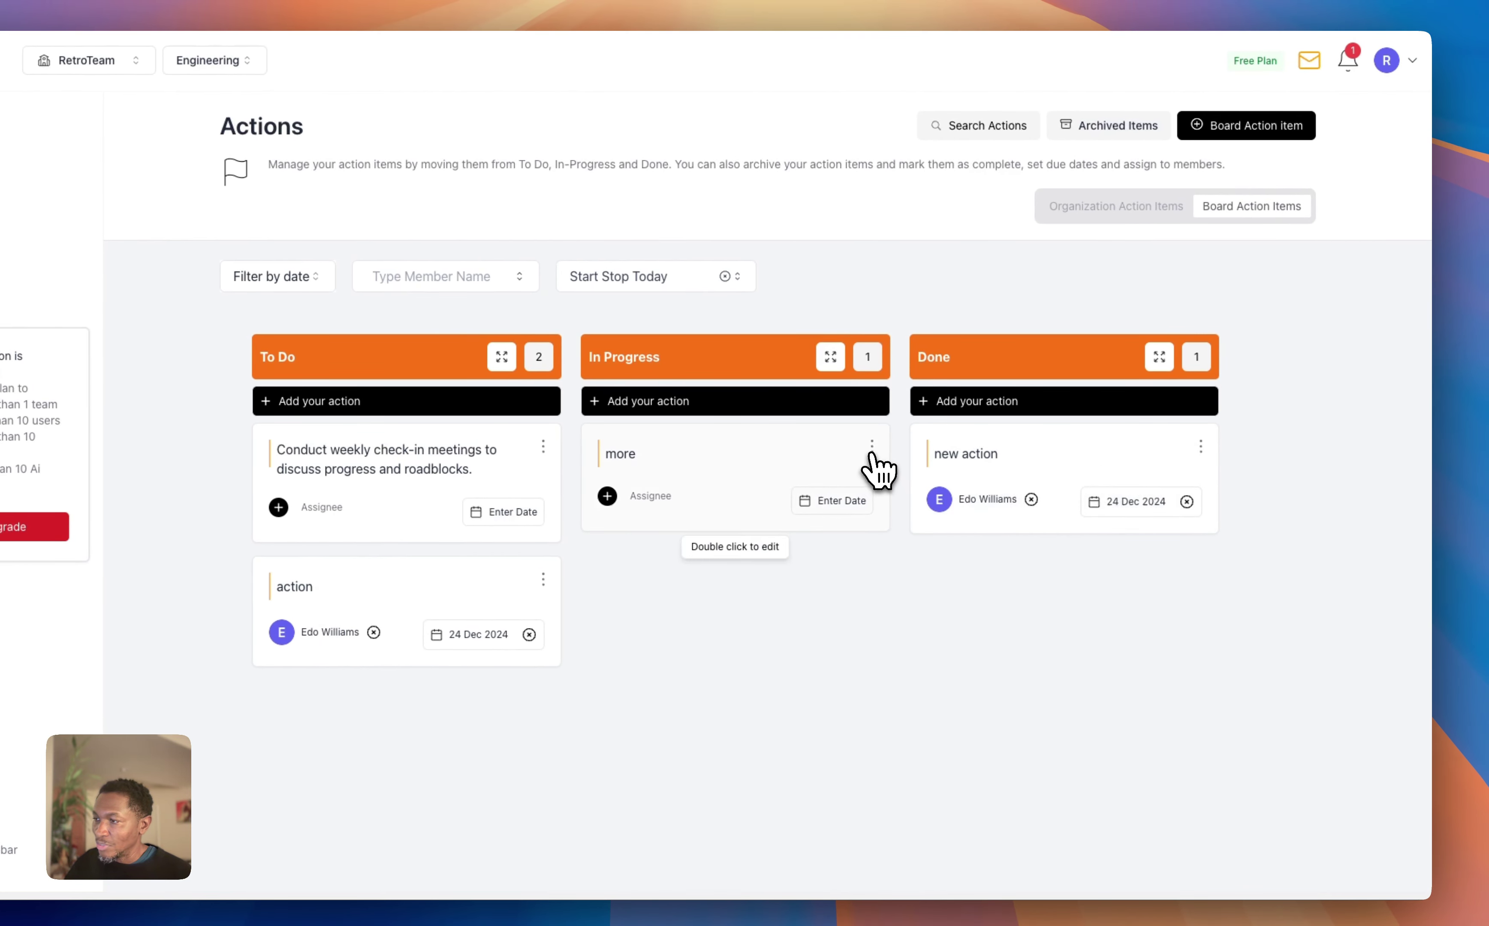
left_click(872, 446)
left_click(830, 454)
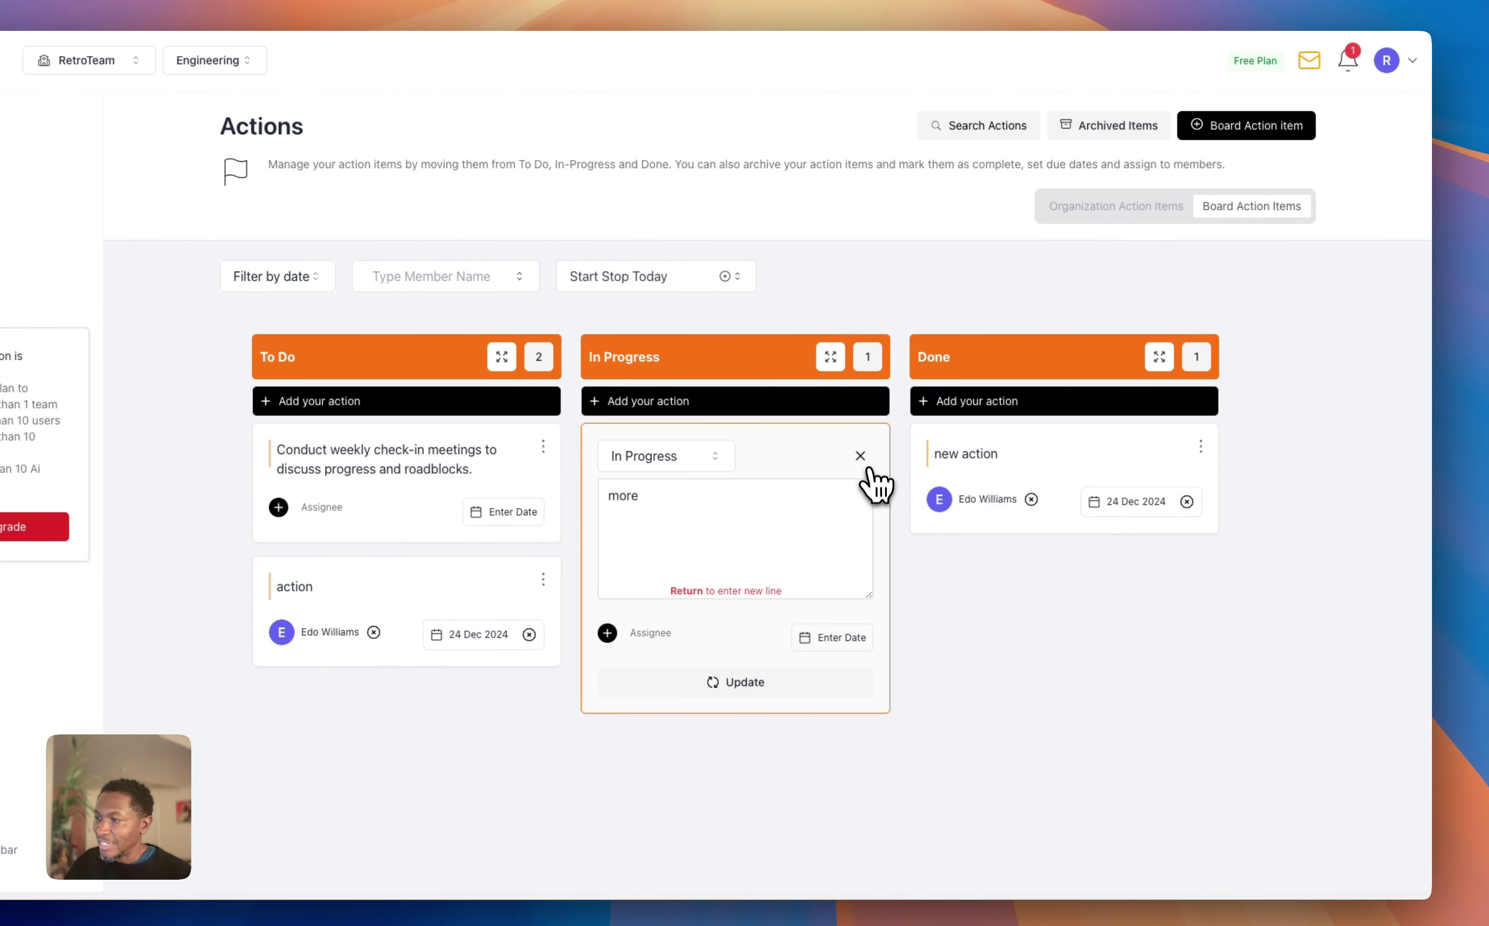
left_click(862, 458)
double_click(750, 466)
left_click(860, 456)
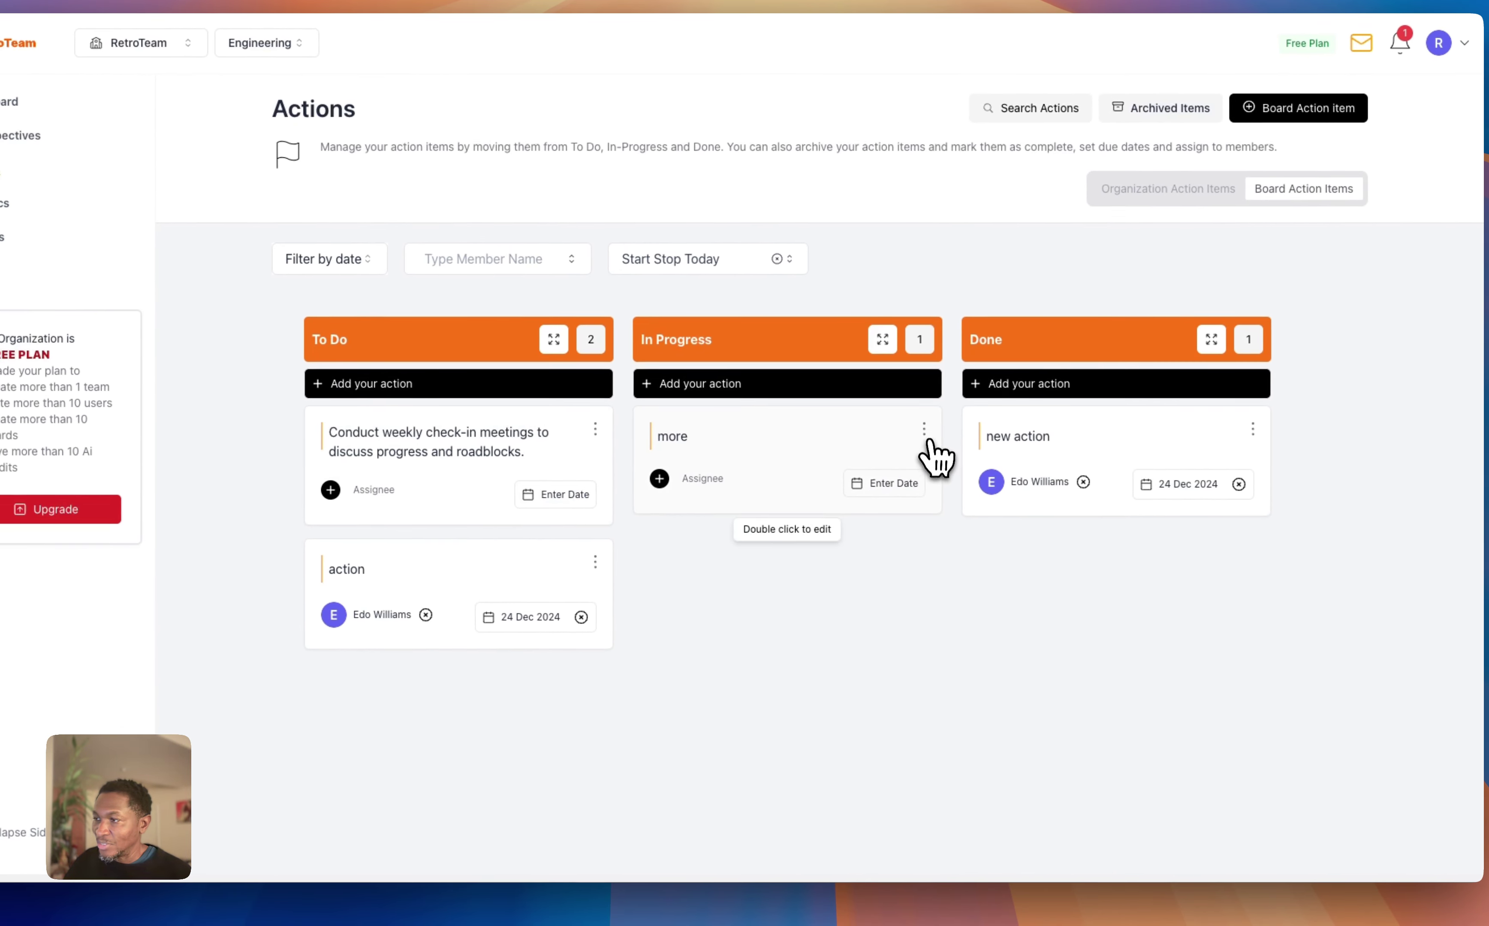
Step: Delete the "more" action item from In Progress
left_click(924, 429)
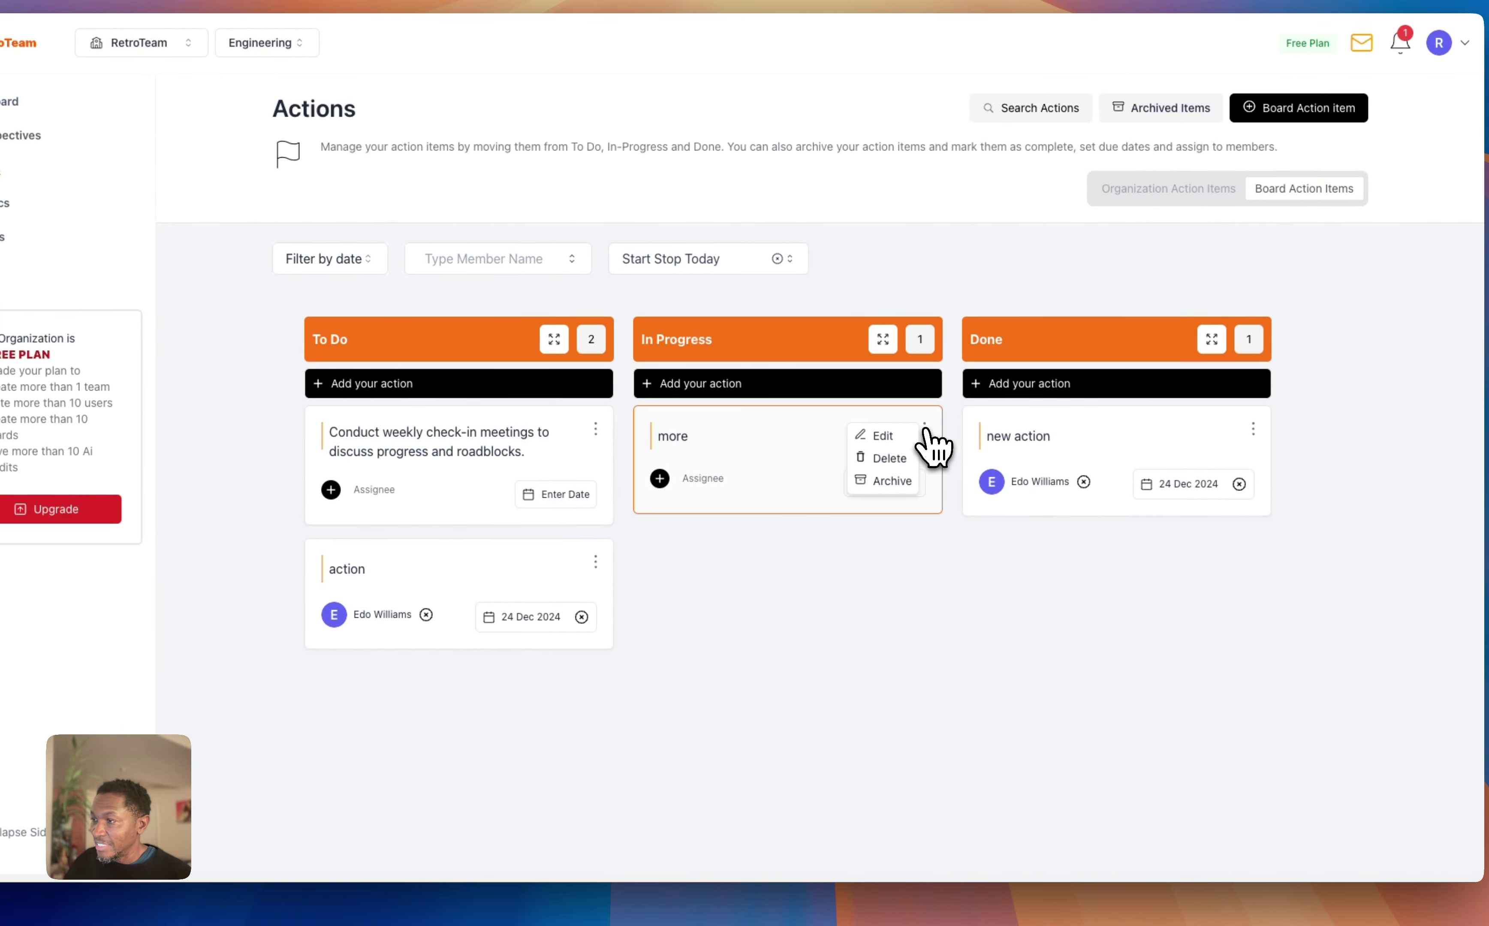
left_click(889, 460)
left_click(906, 481)
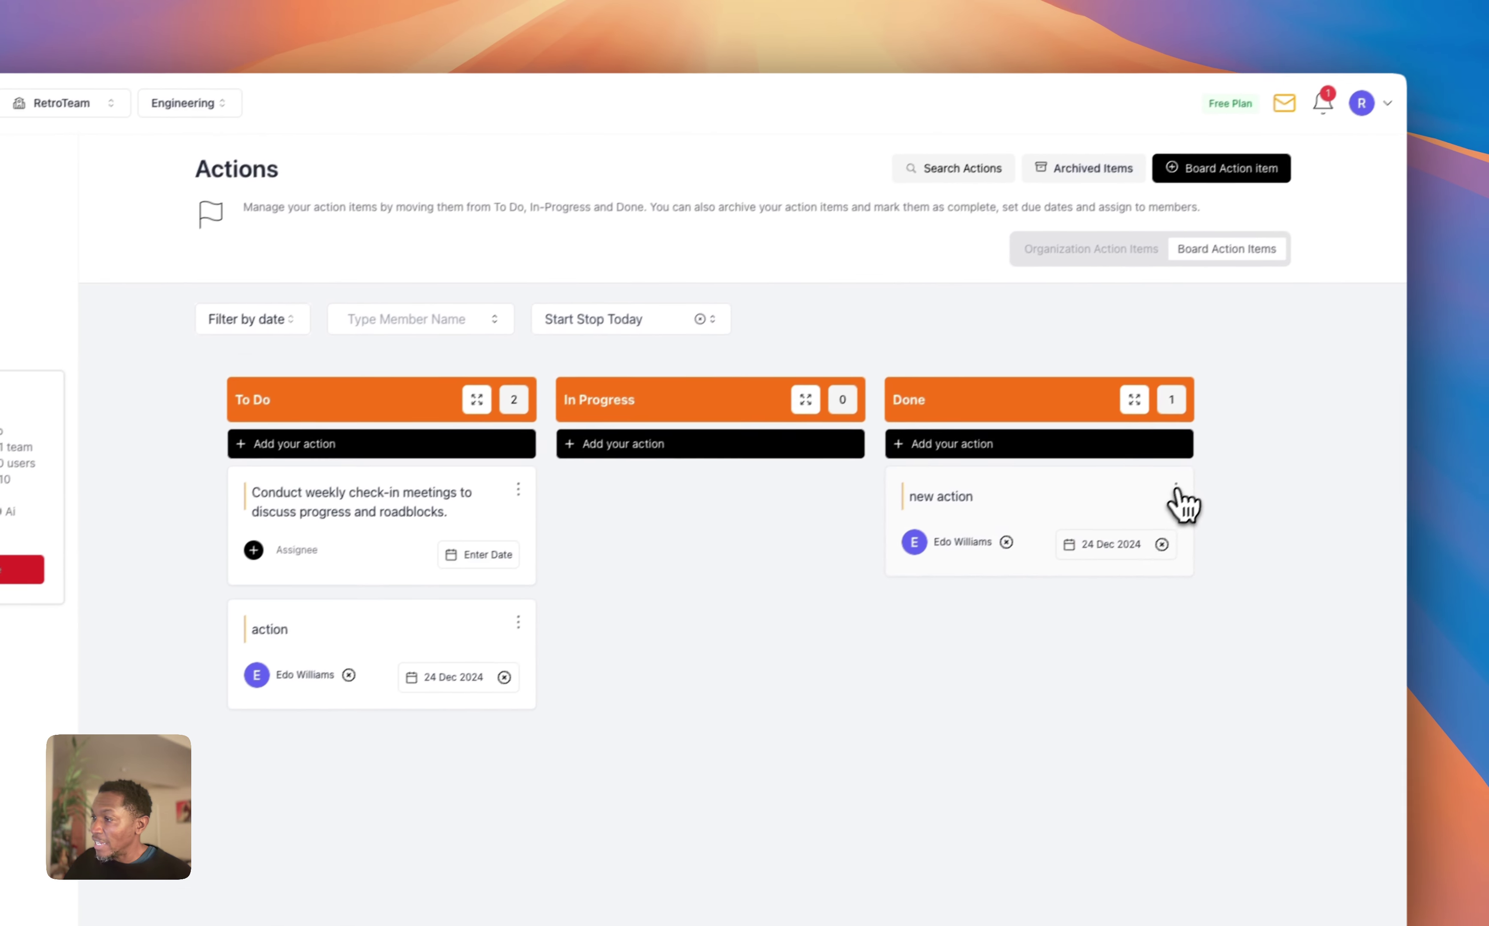
Step: Archive the "new action" item in Done and restore it from the archived items
left_click(1253, 429)
left_click(1221, 483)
left_click(820, 553)
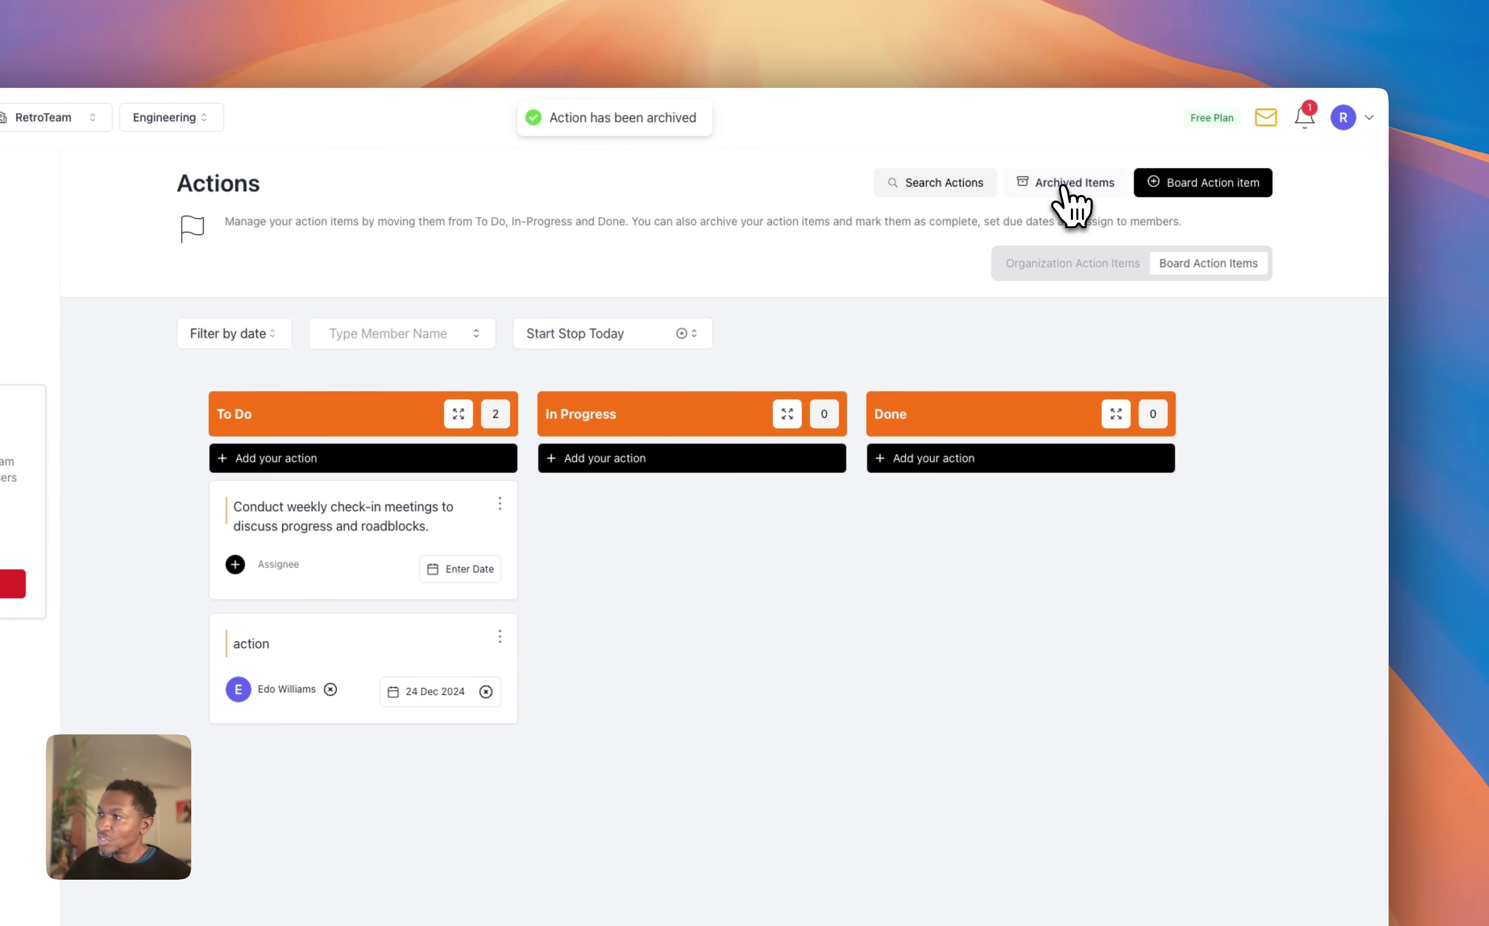
left_click(1058, 187)
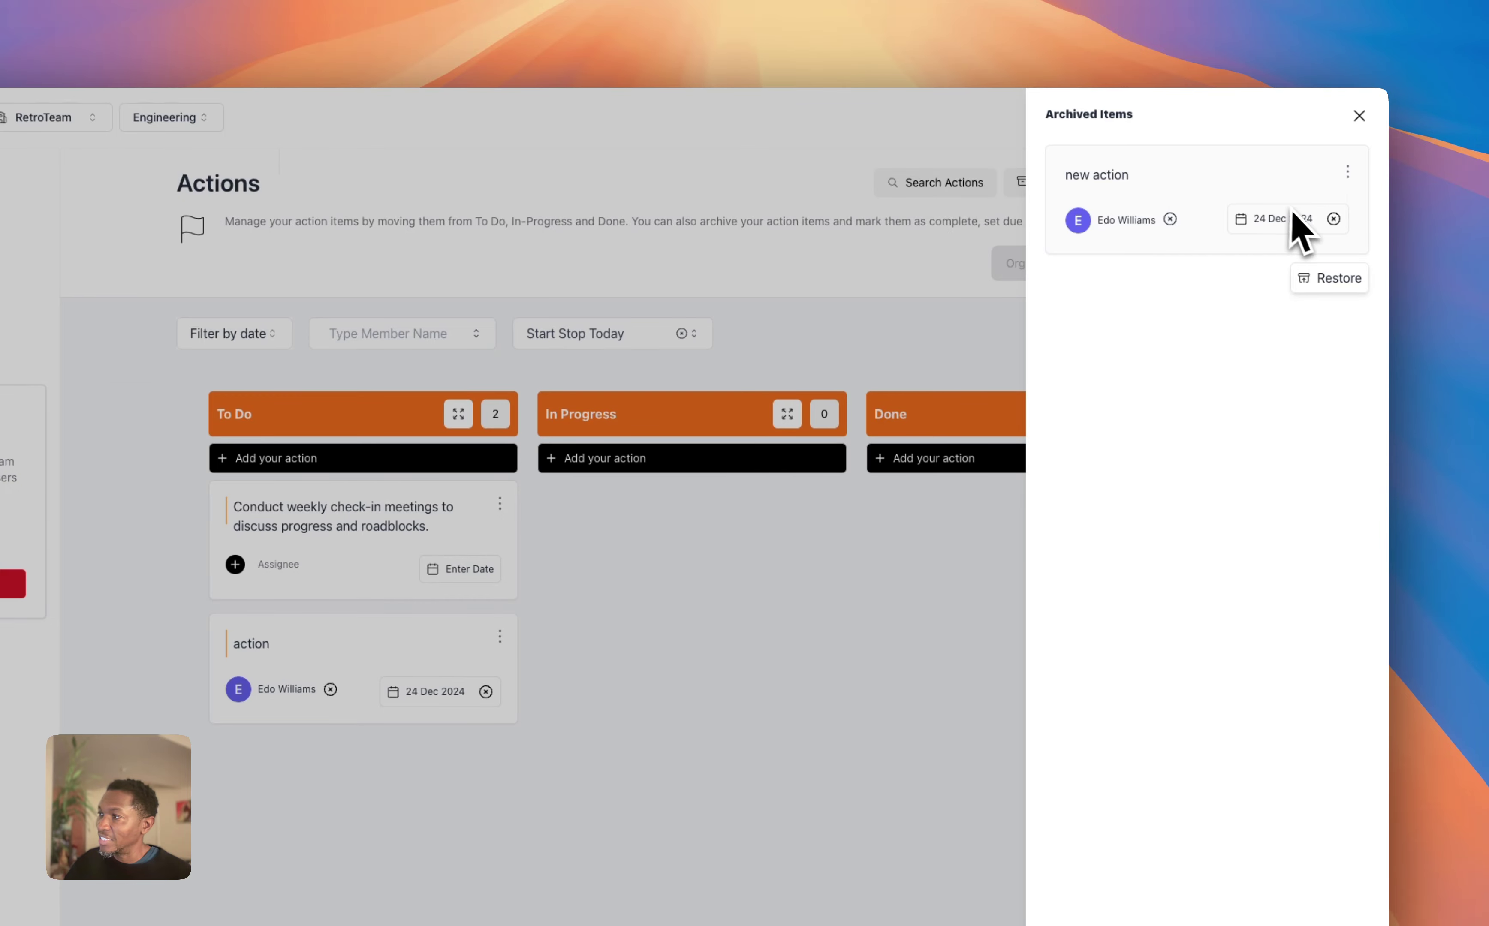
left_click(1335, 279)
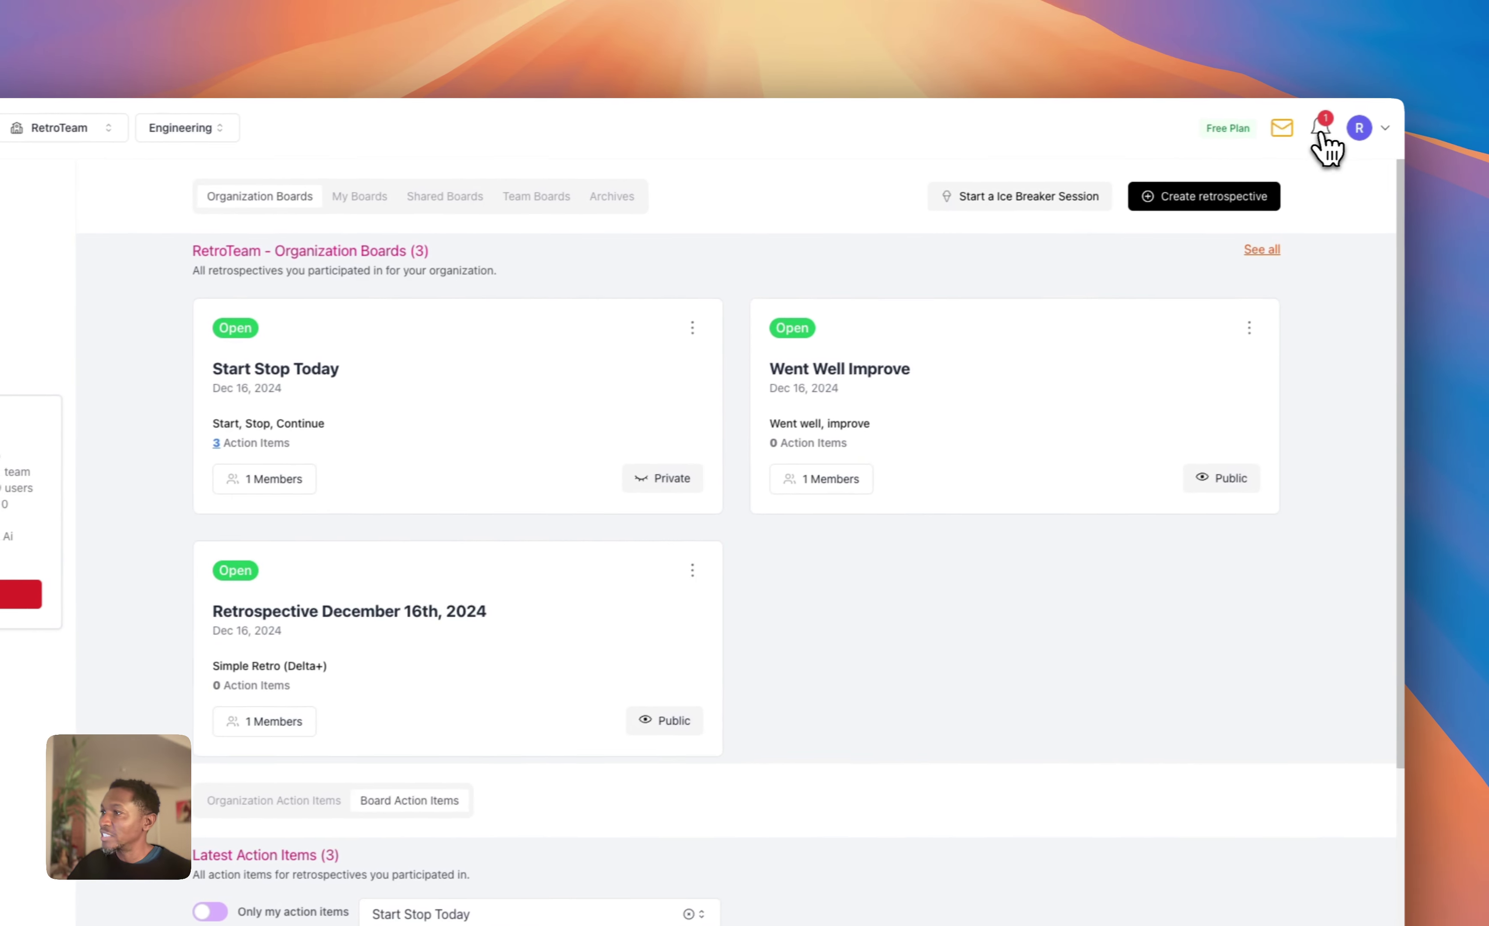
Step: Review the account's notifications and close them
left_click(1320, 132)
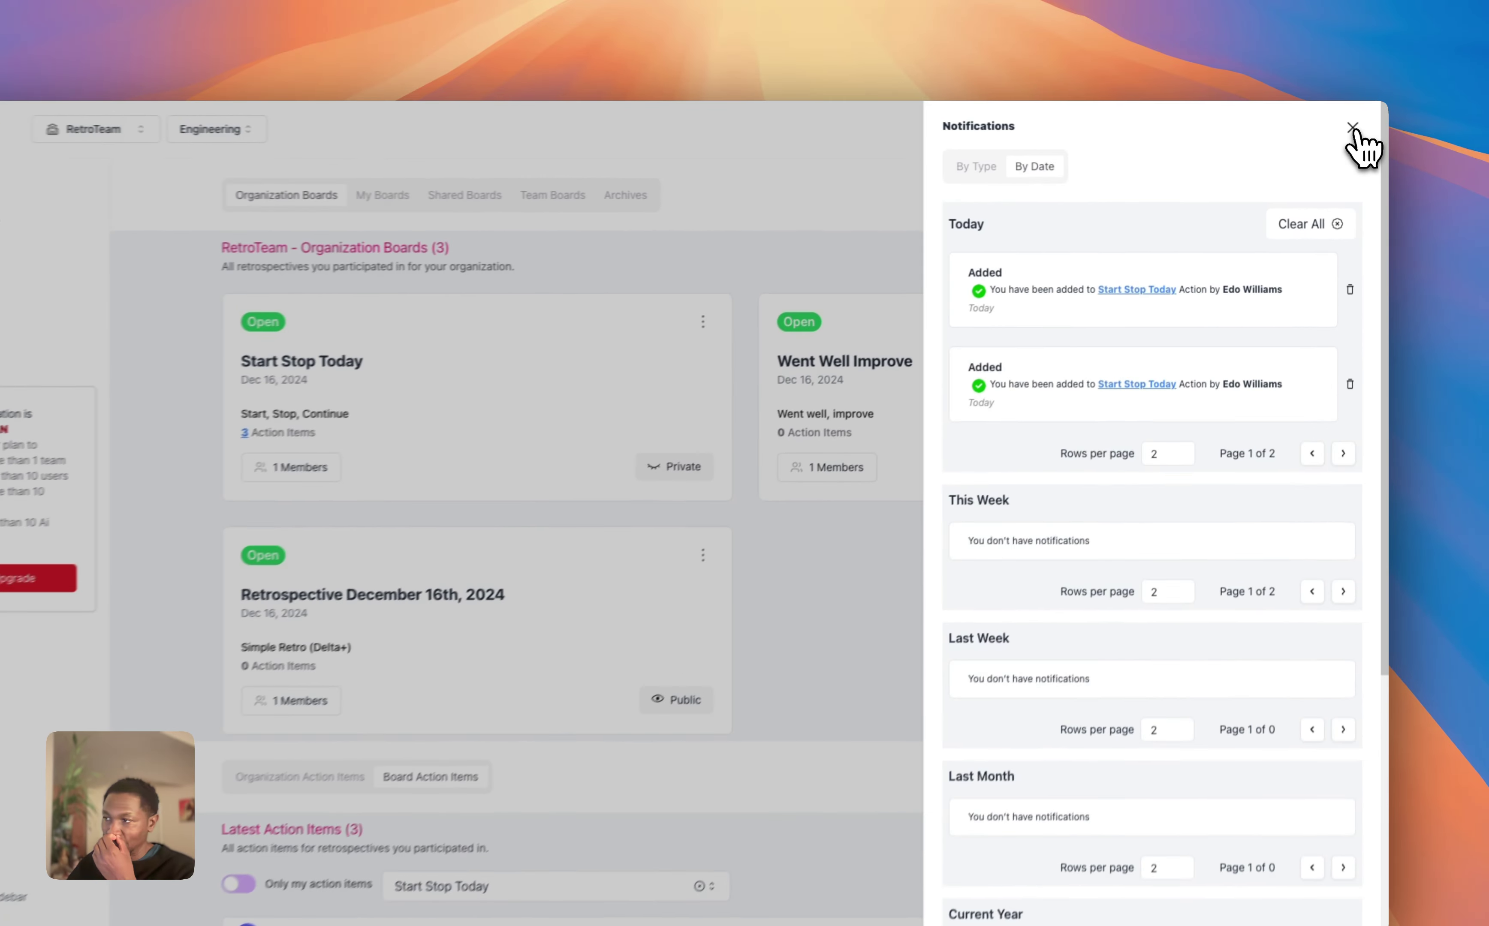
left_click(1357, 124)
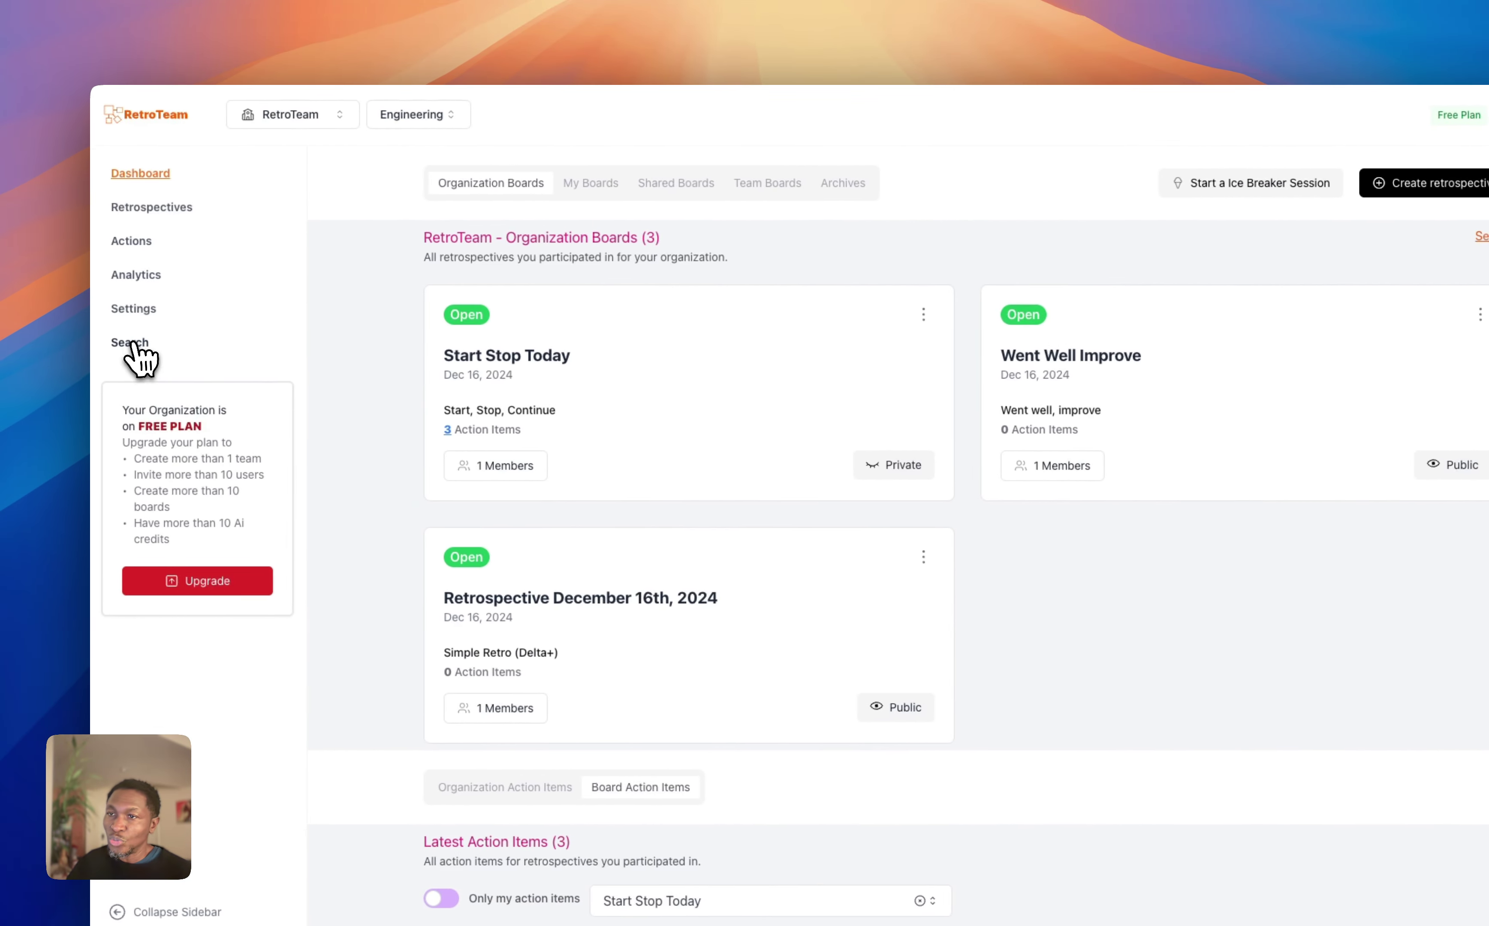
Step: Search the organization's action items by the name "conduct" and clear the search text
left_click(126, 346)
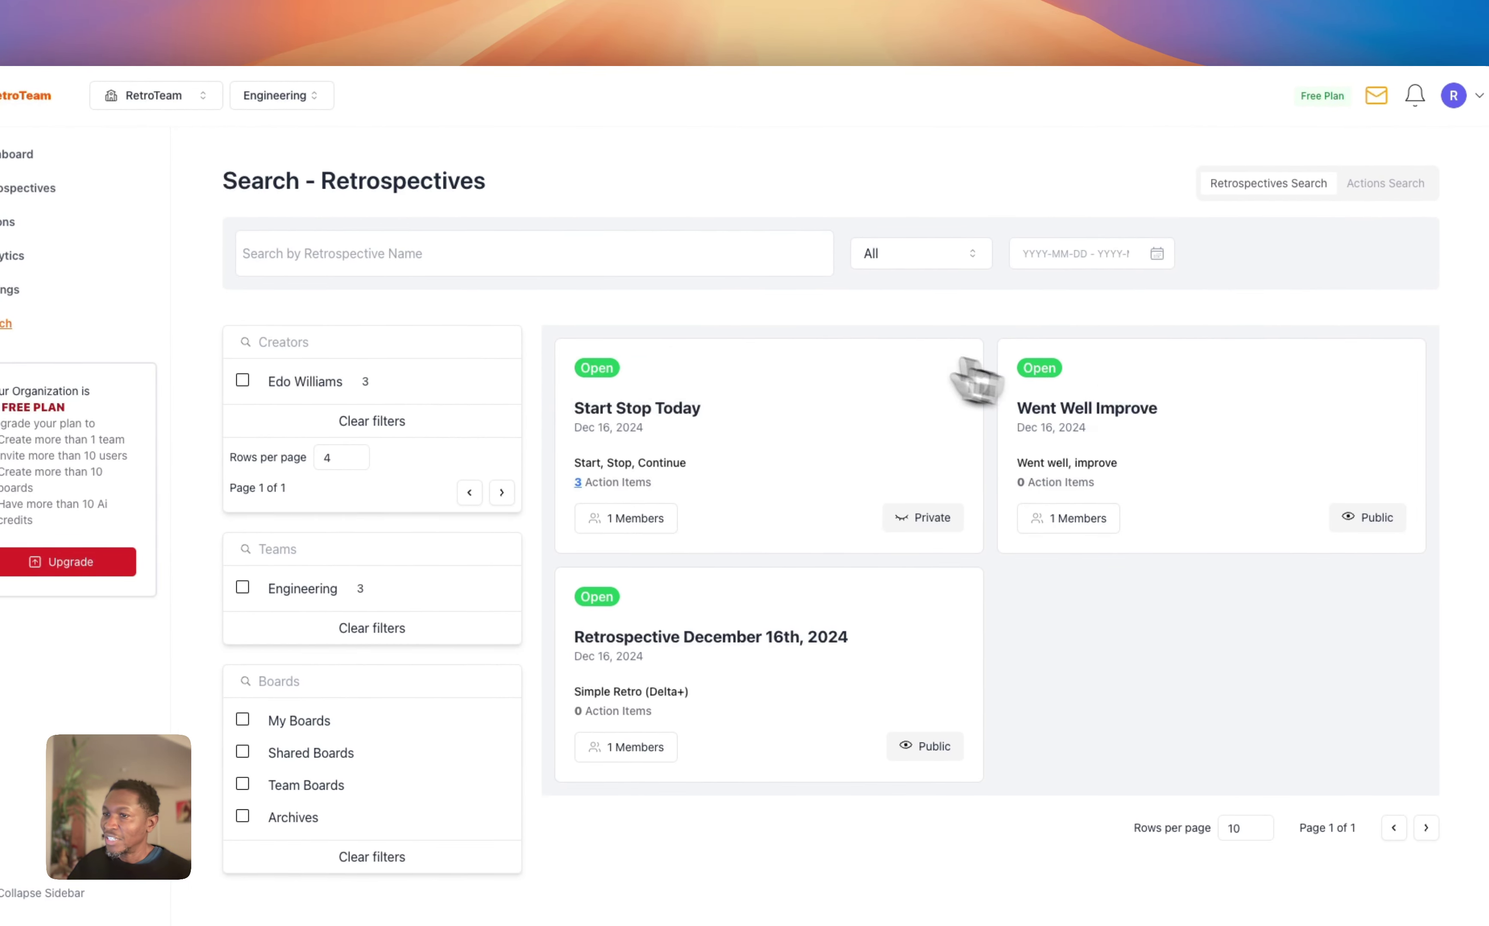
left_click(1386, 183)
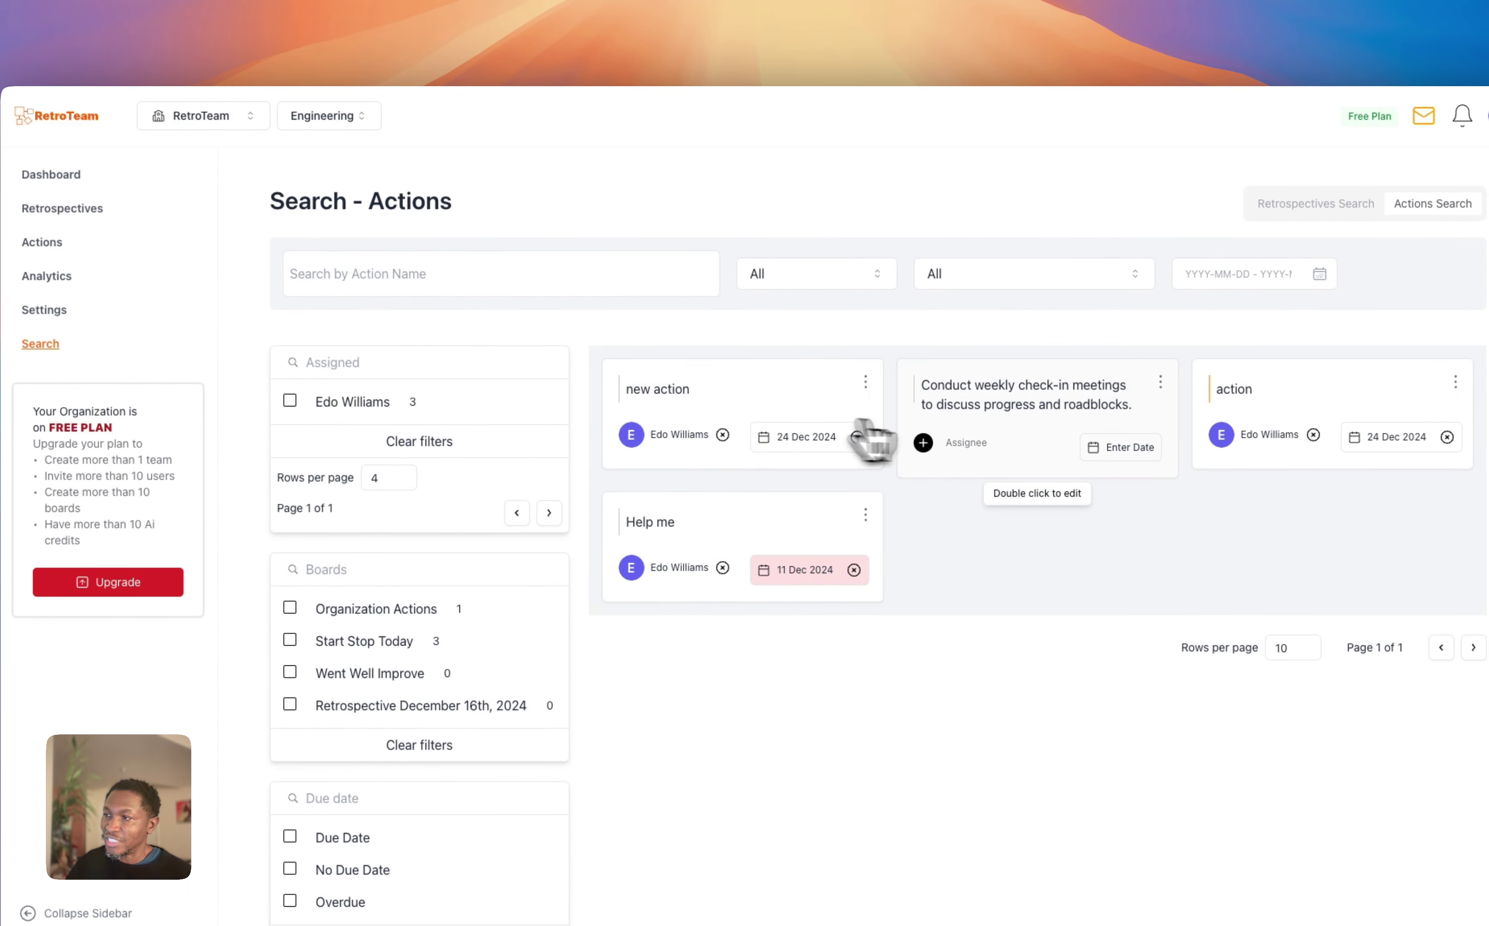
left_click(475, 277)
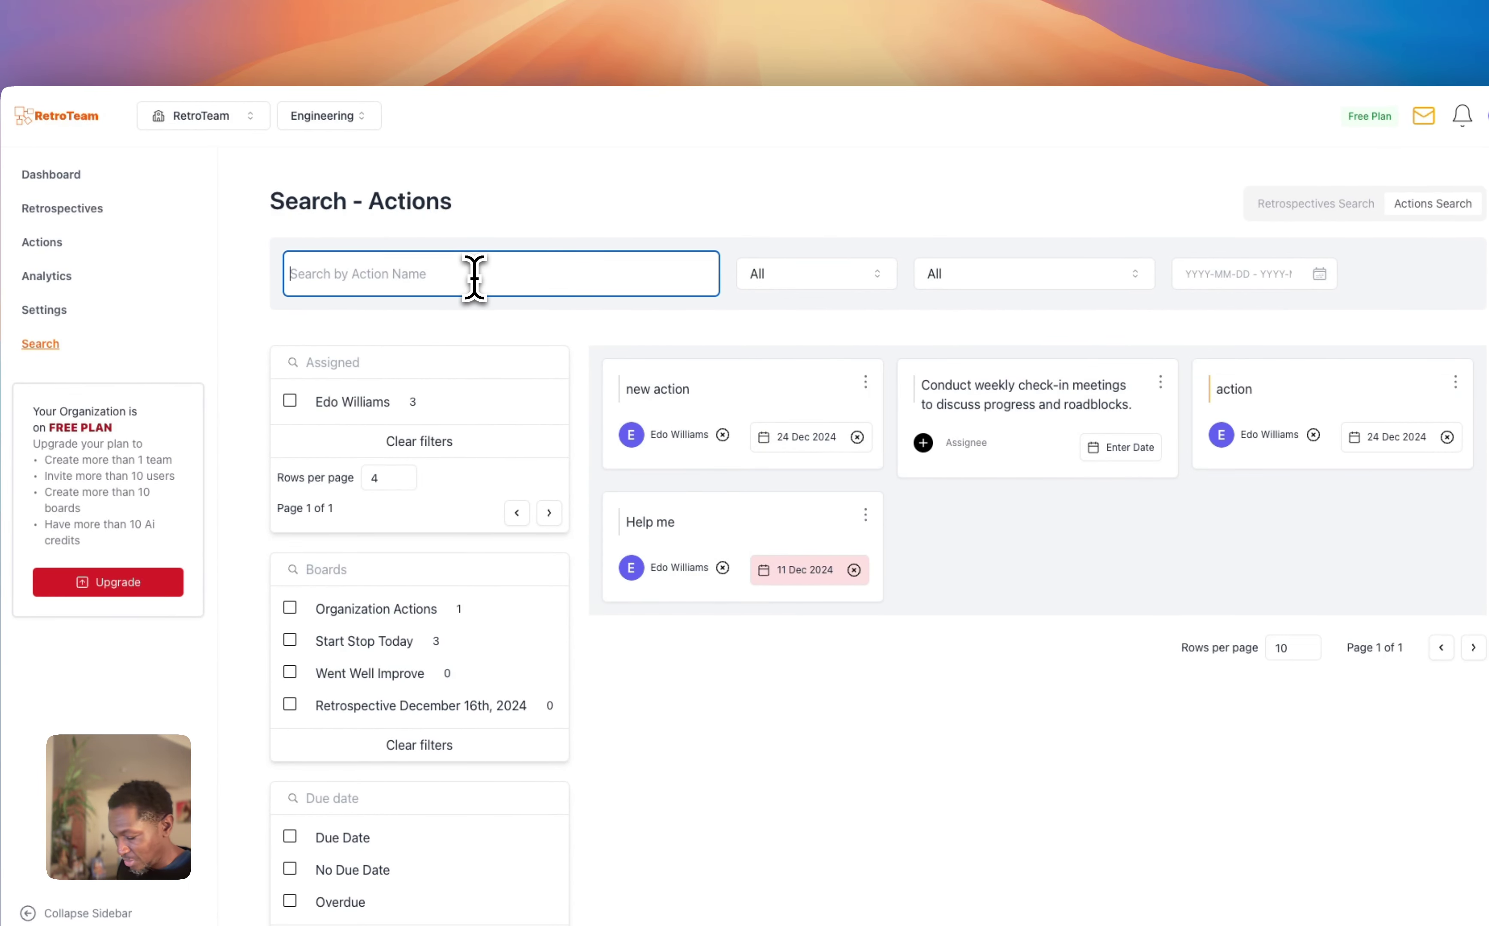
type("conduct")
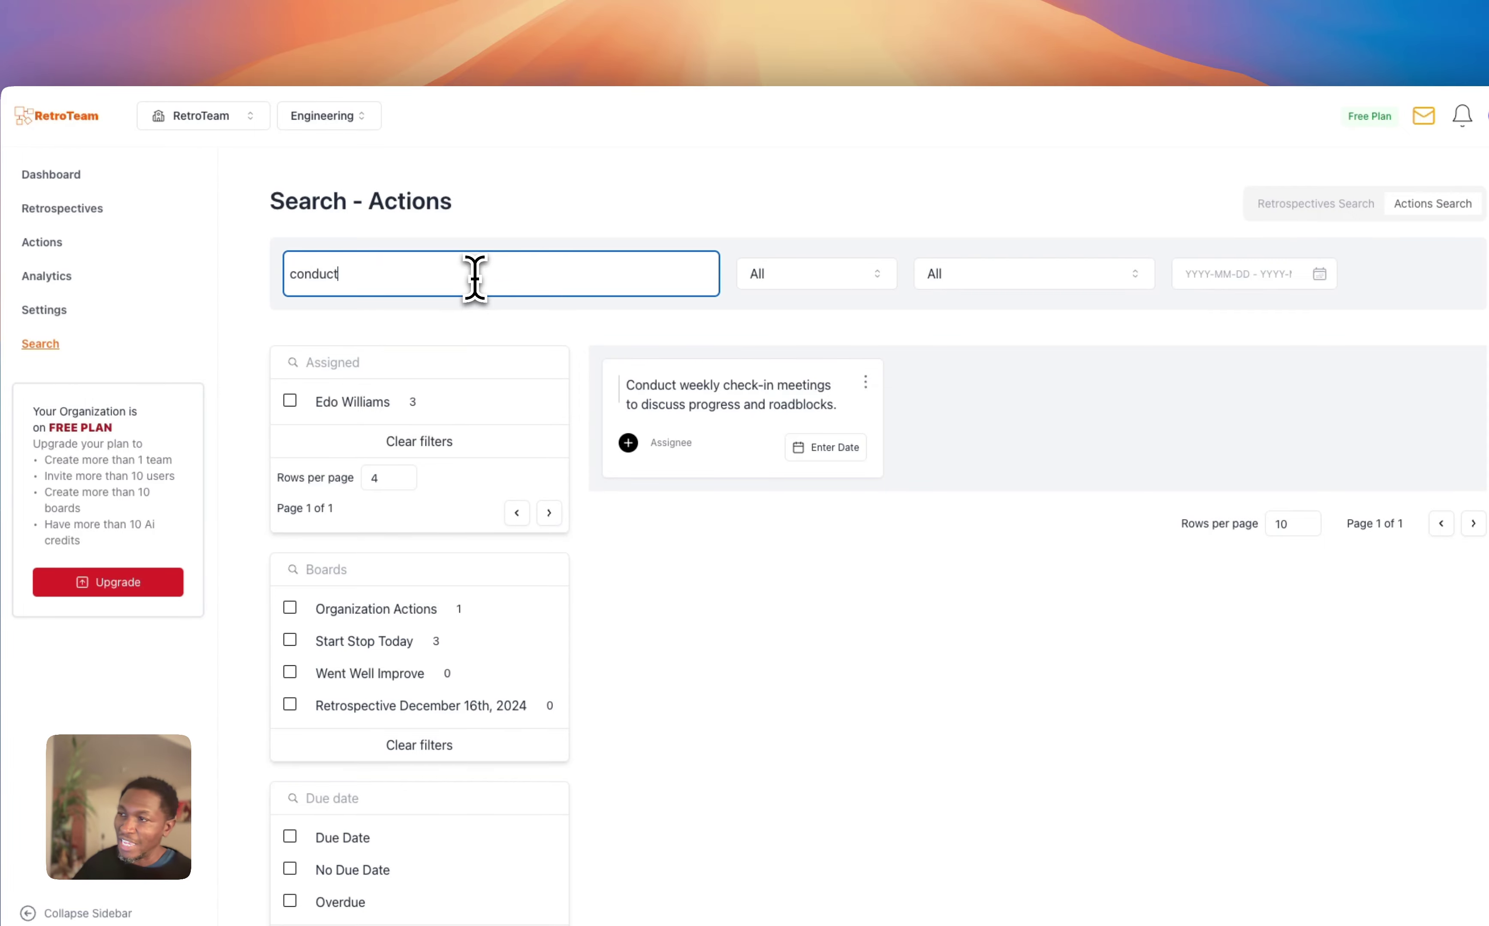
left_click_drag(646, 274, 293, 274)
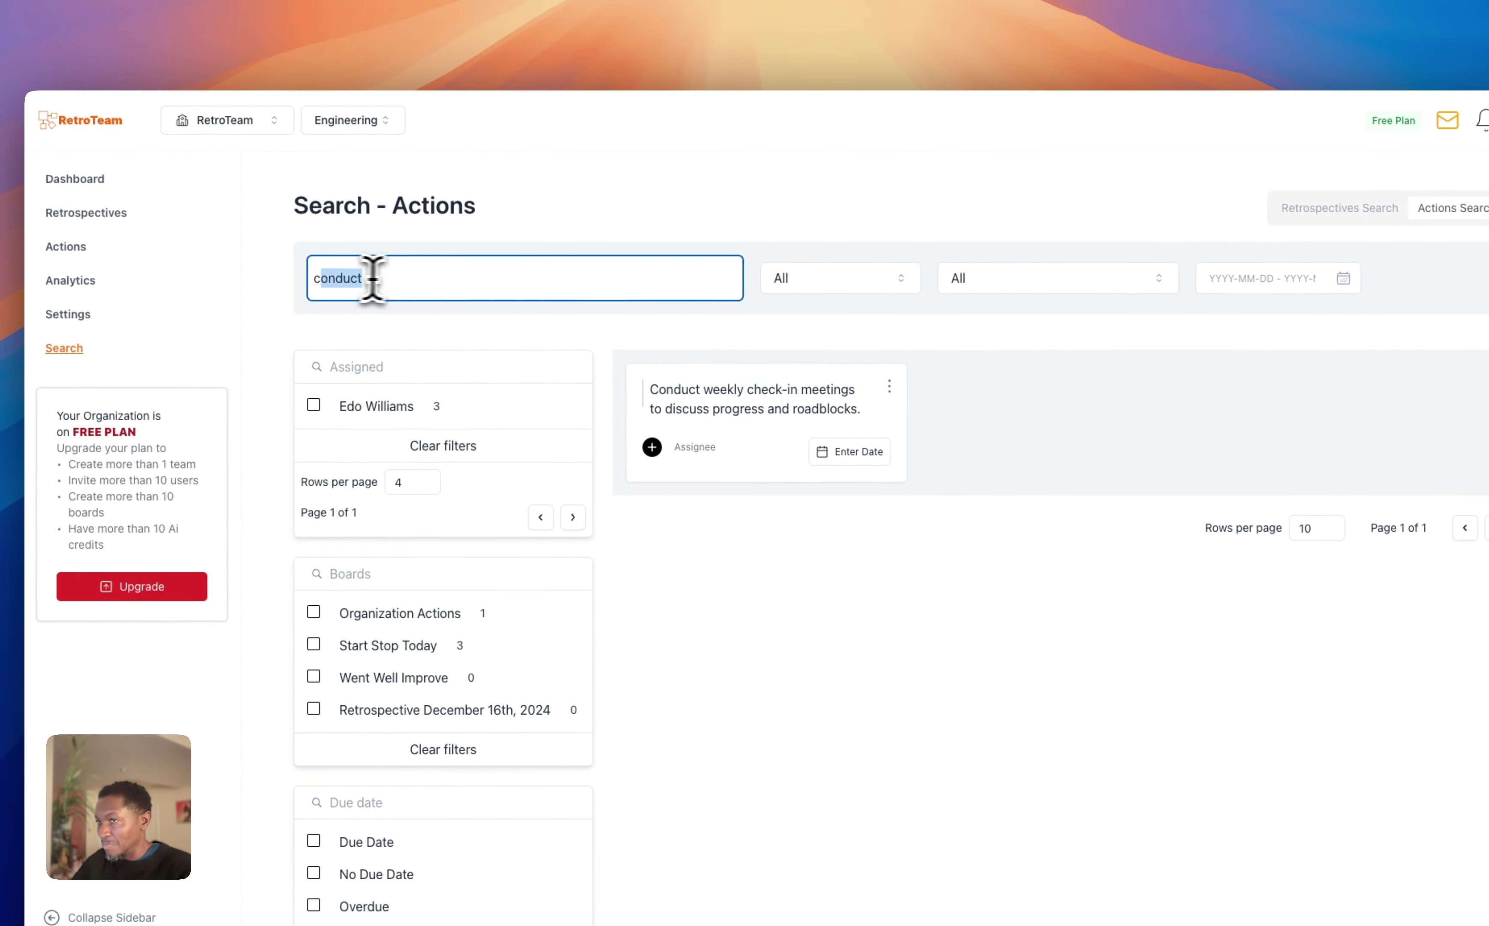
key("BackSpace")
Step: Check the status and date range filters, and limit the action search to Archive before resetting it to All
left_click(851, 281)
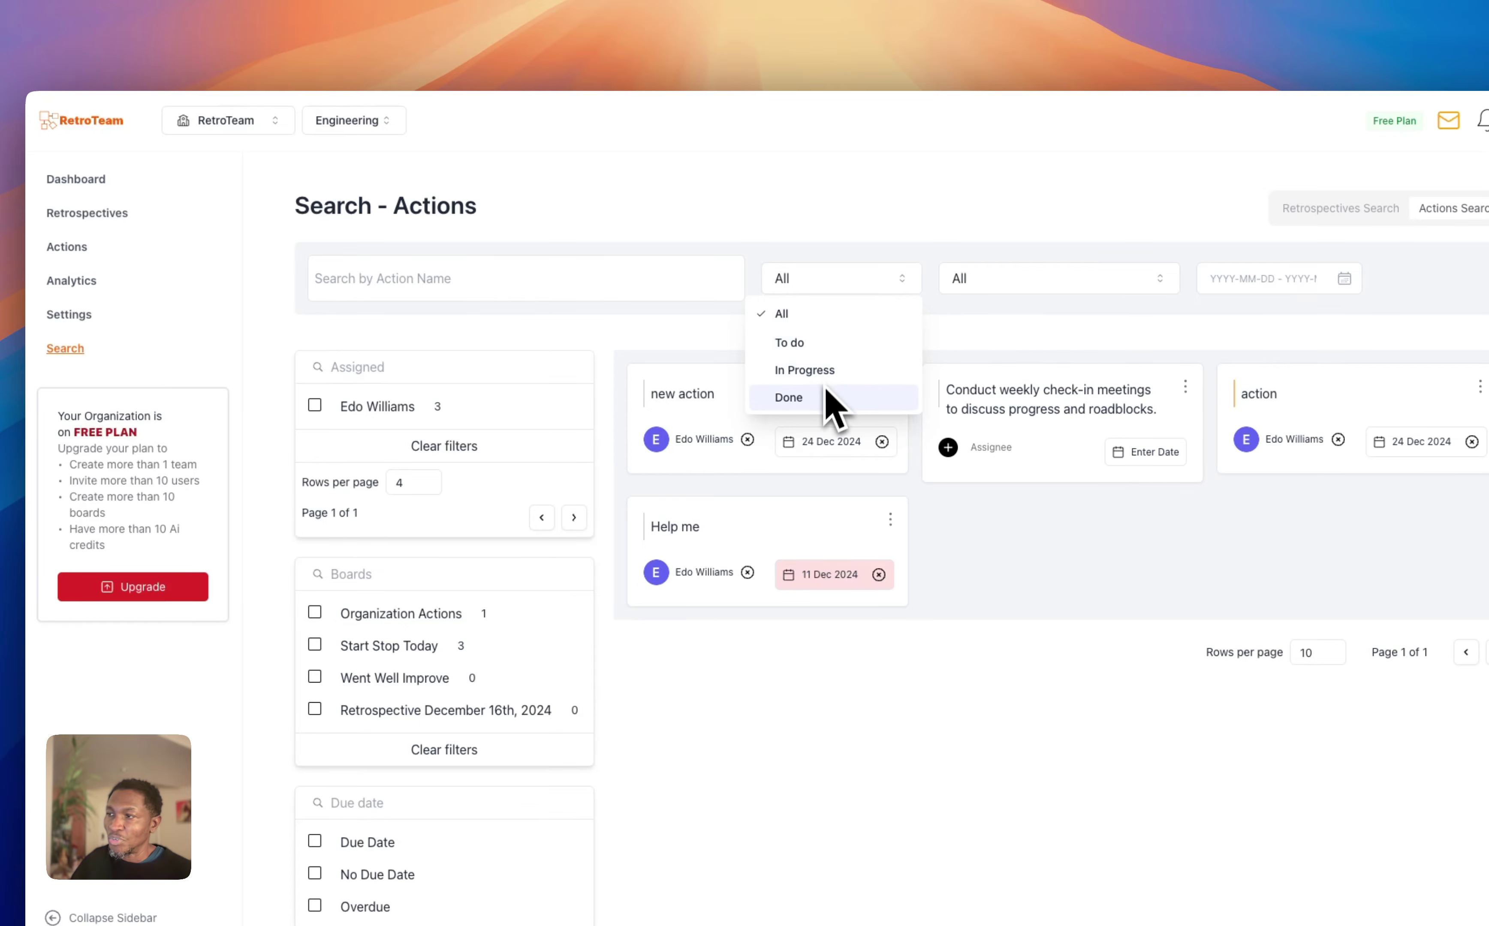
left_click(1090, 283)
left_click(1090, 283)
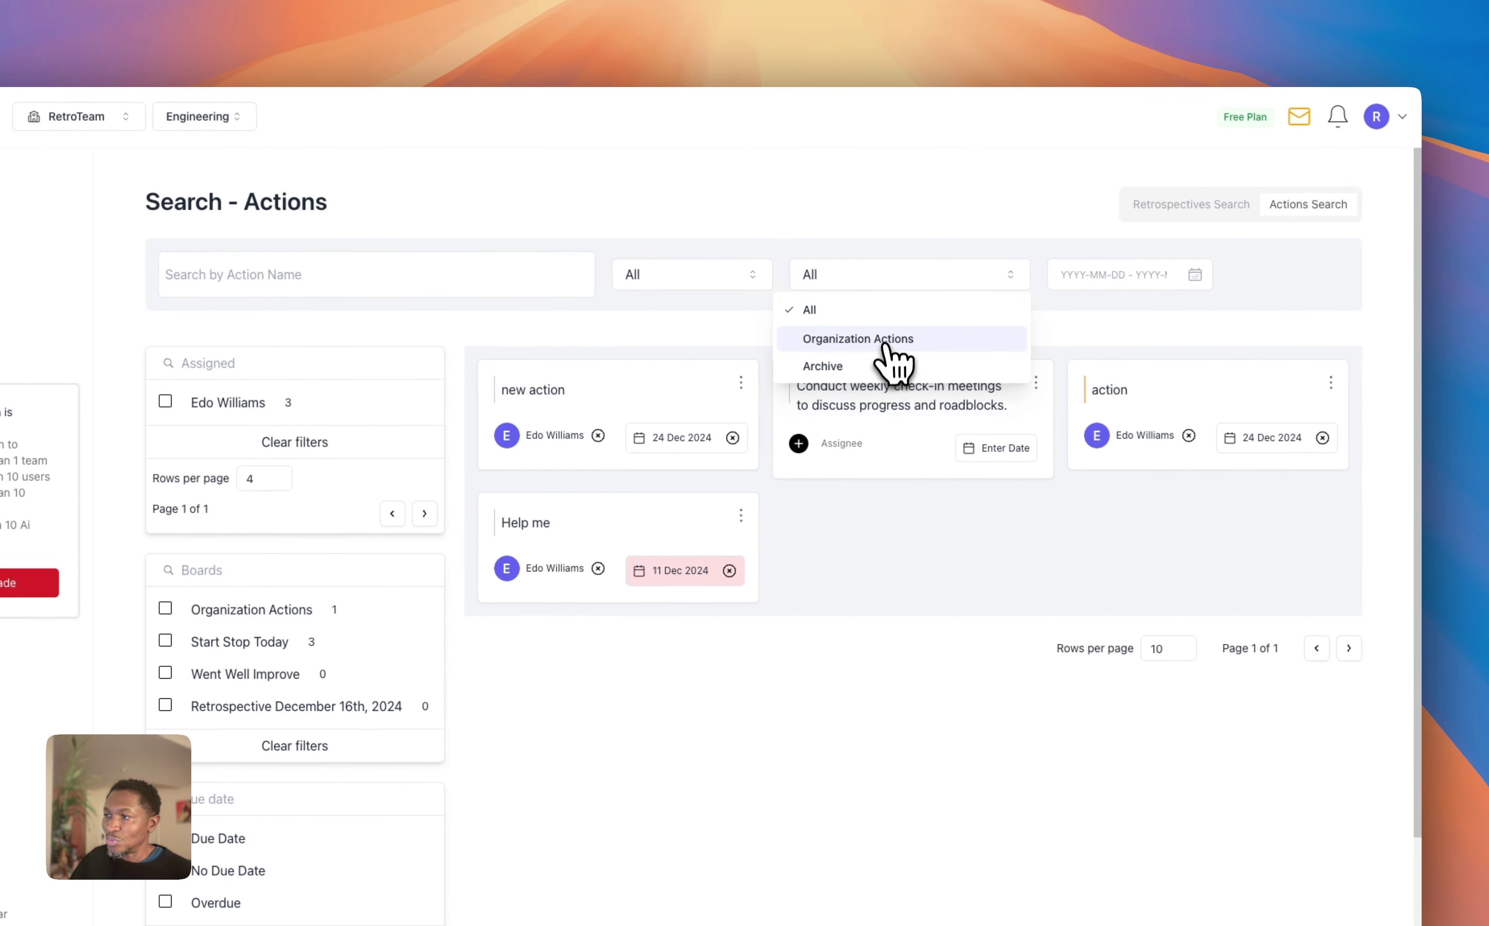
left_click(857, 369)
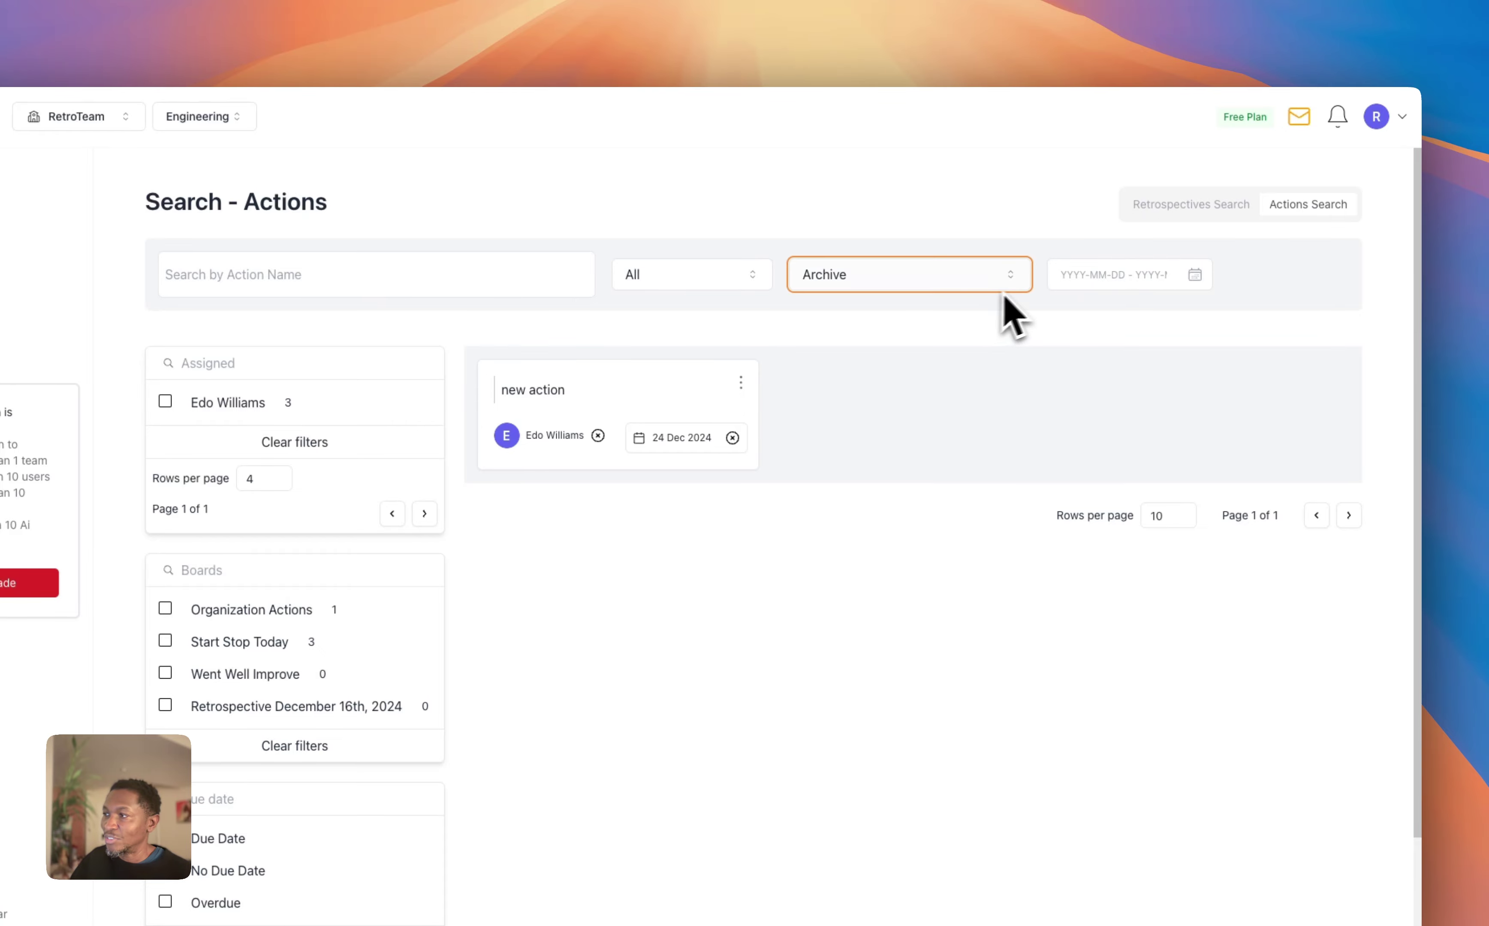
left_click(1159, 271)
left_click(1220, 337)
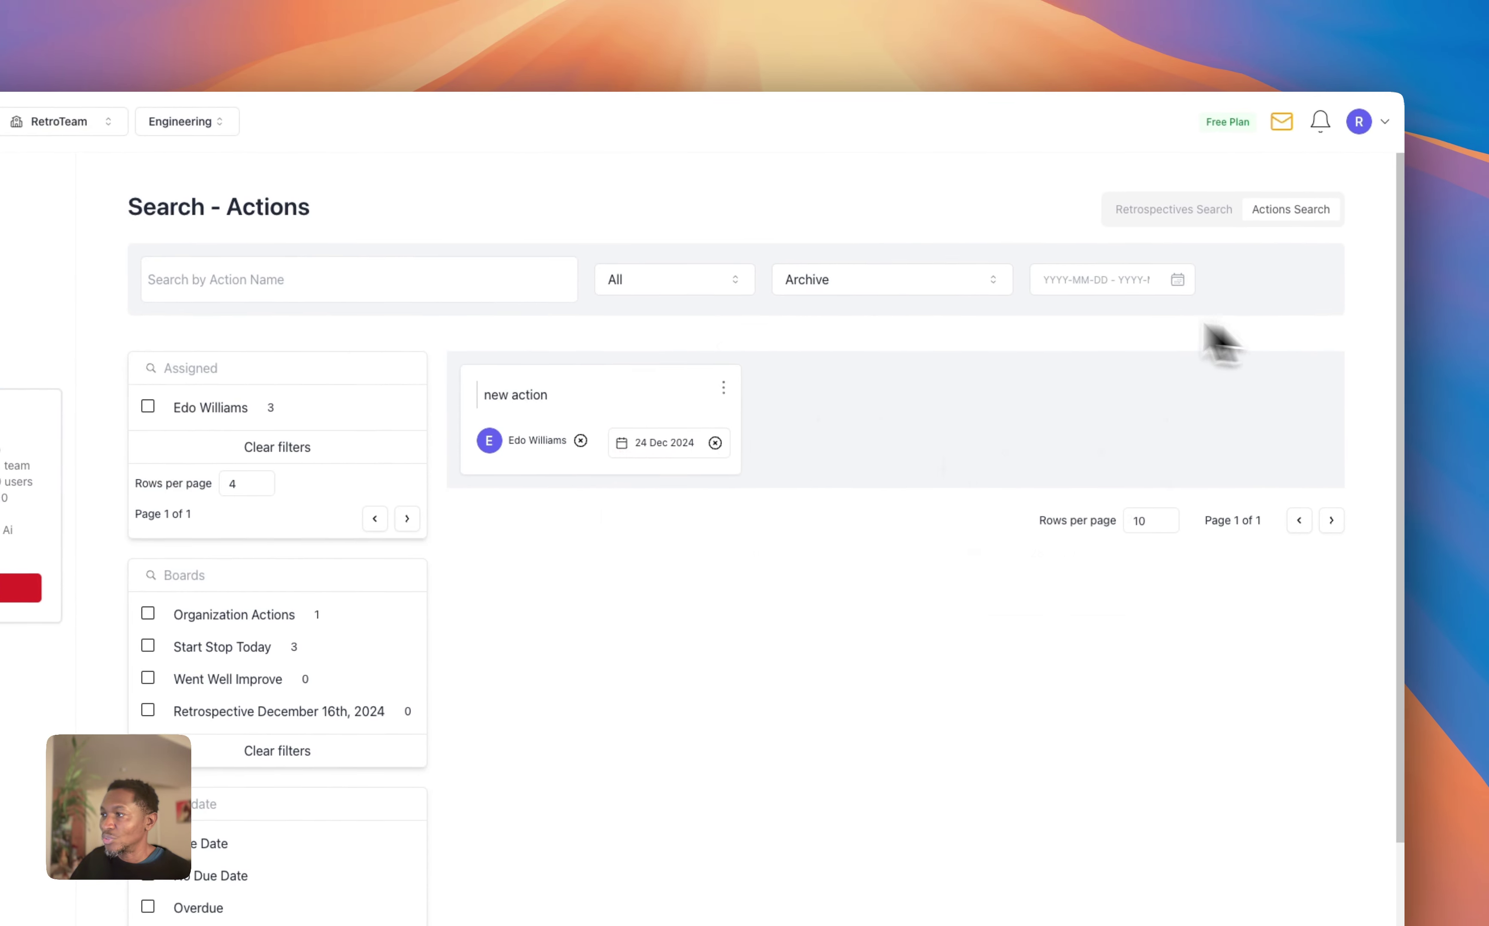
left_click(965, 281)
left_click(888, 270)
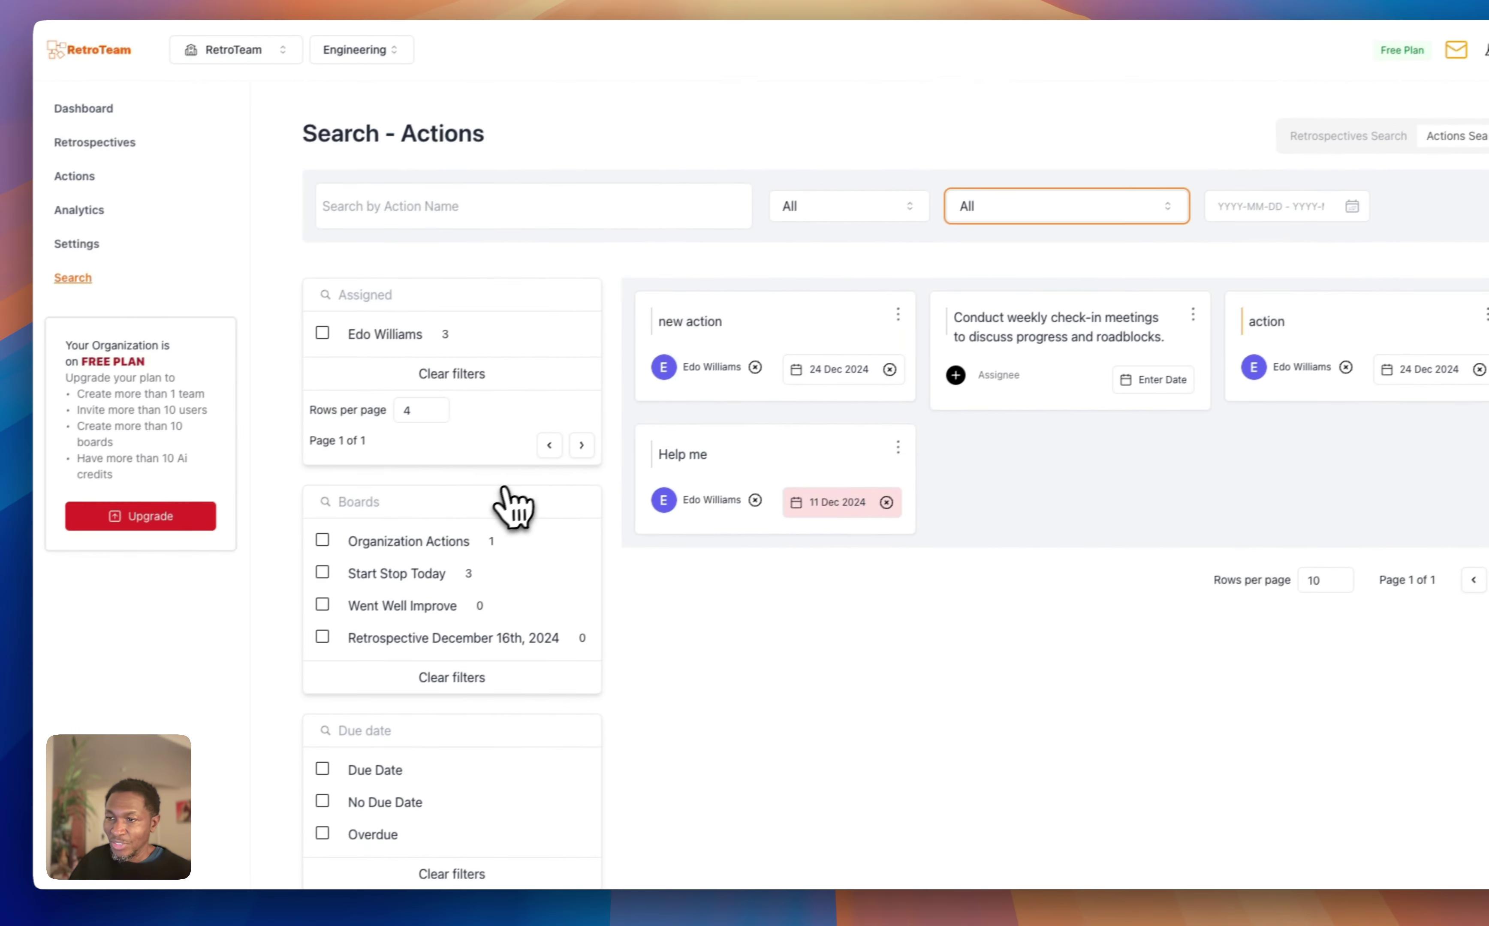
Step: Filter the action search to overdue items and remove the overdue filter
scroll(392, 562, "down", 3)
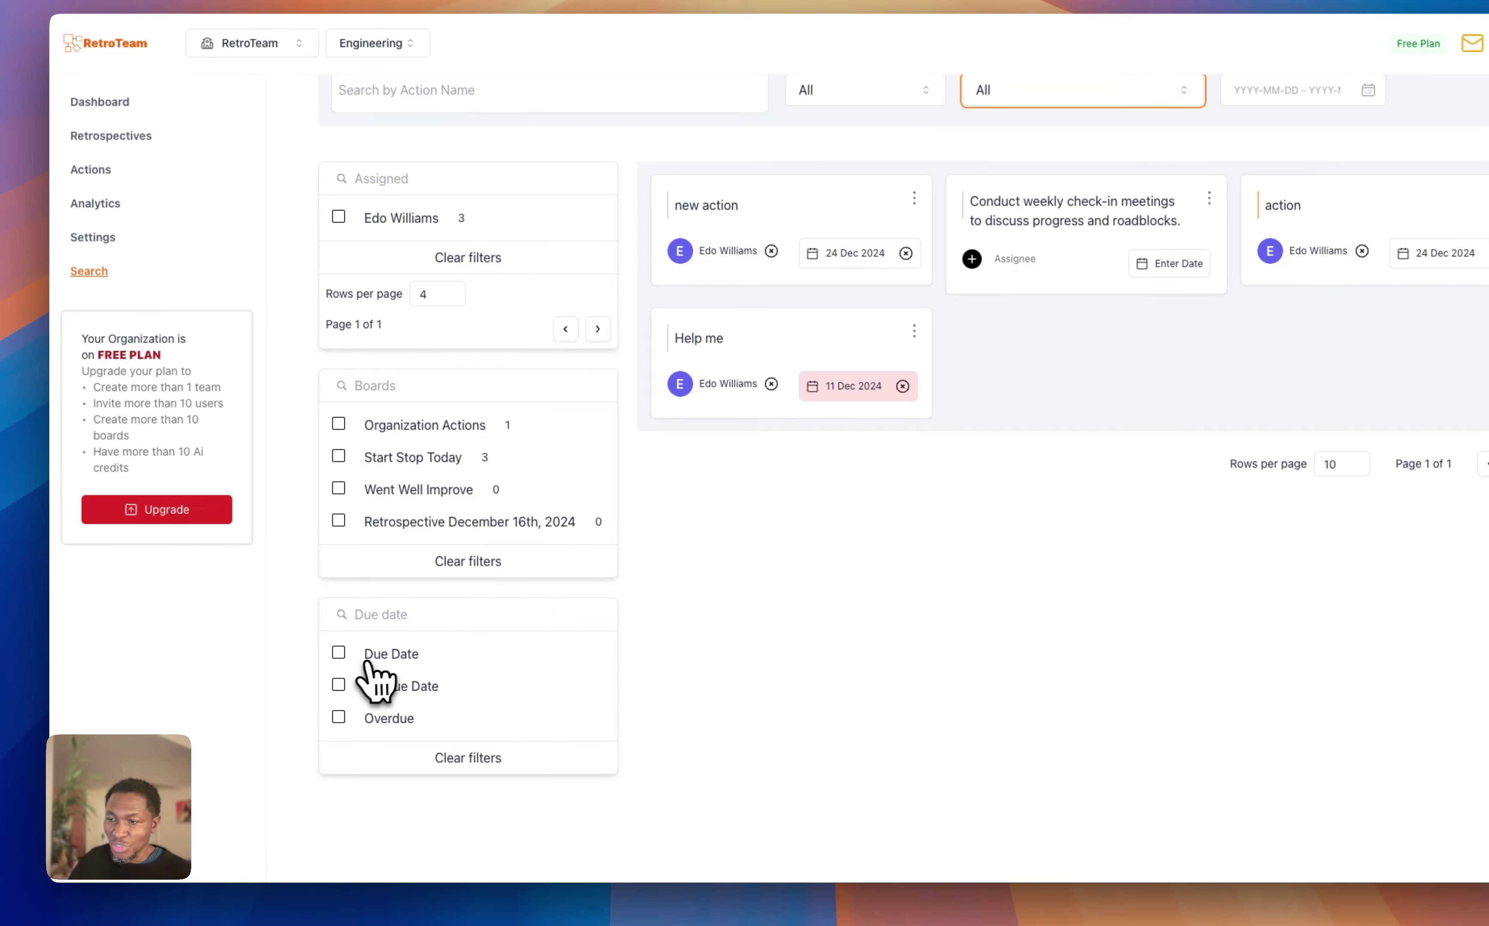
left_click(338, 717)
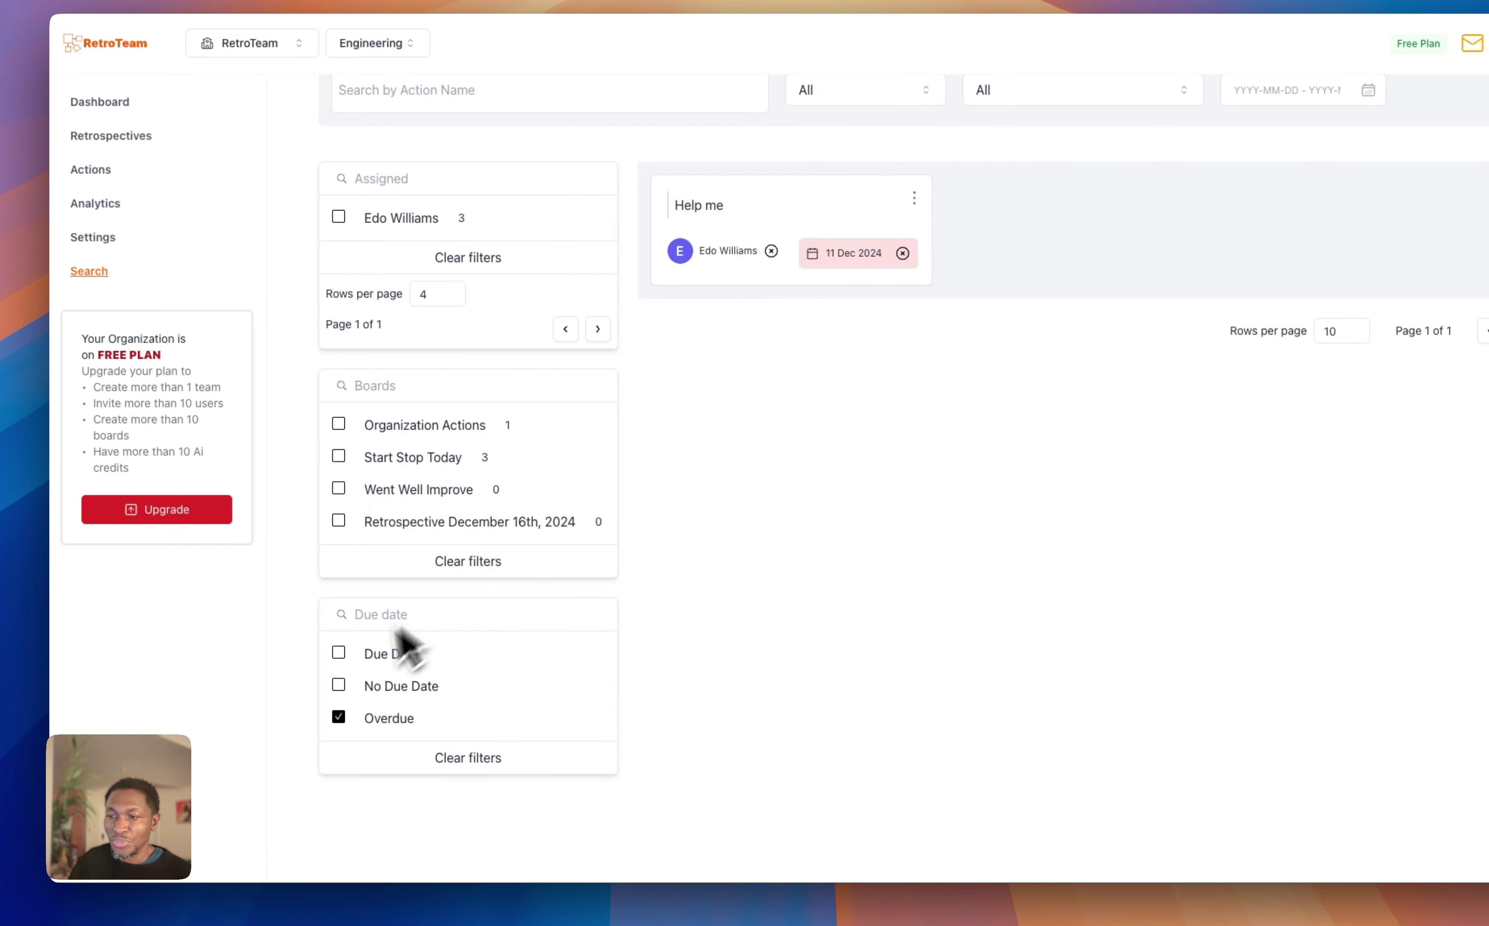
left_click(338, 717)
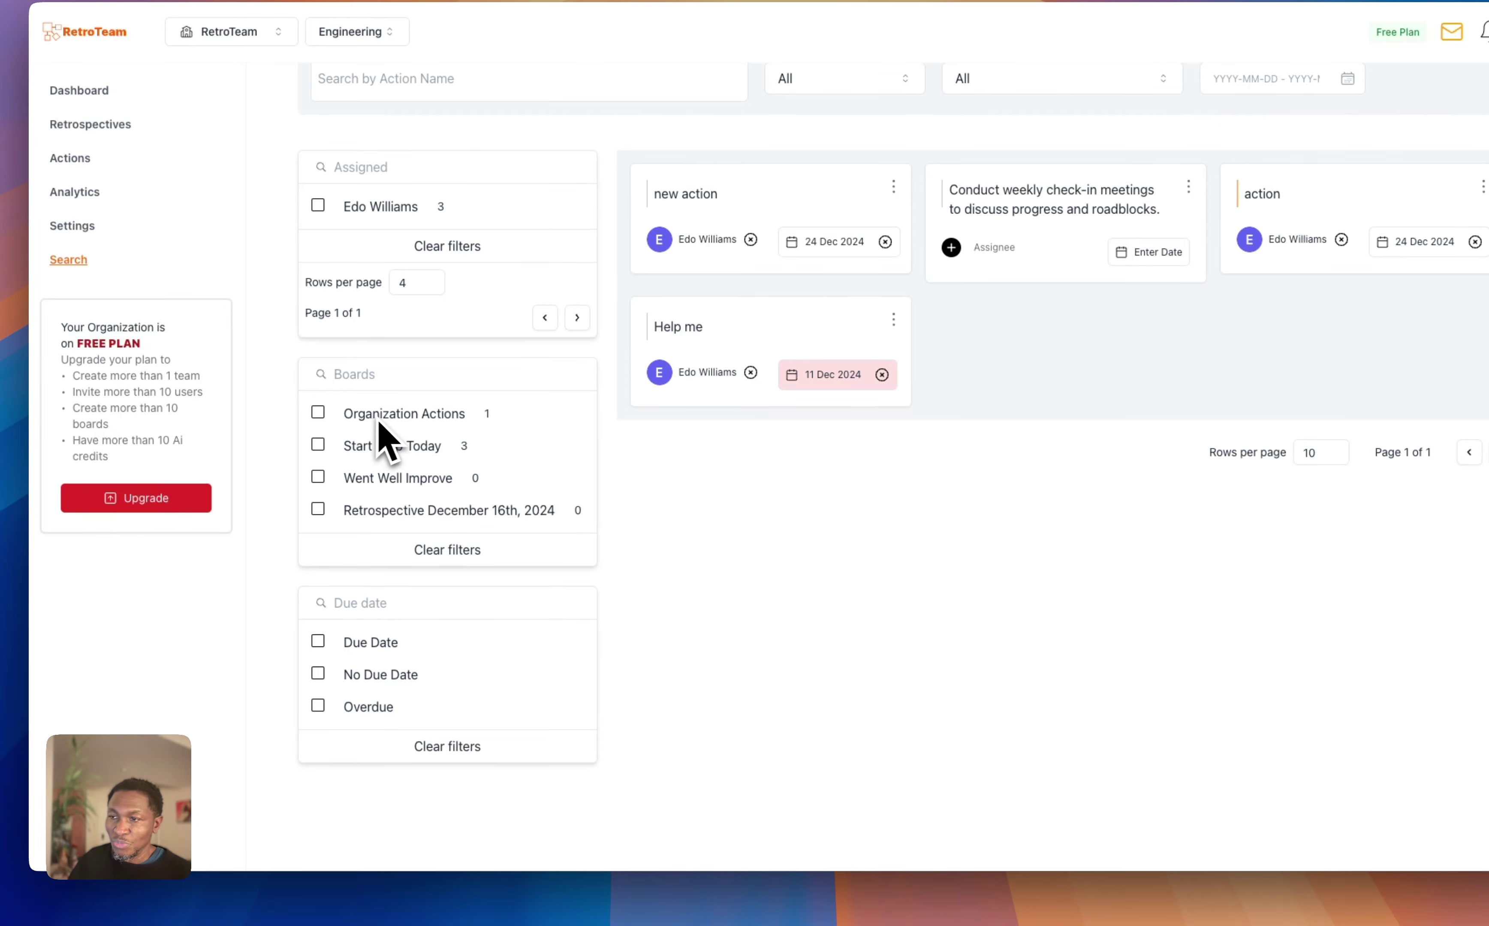
Step: Filter the action search to the Start Stop Today board and the listed assignee
left_click(318, 445)
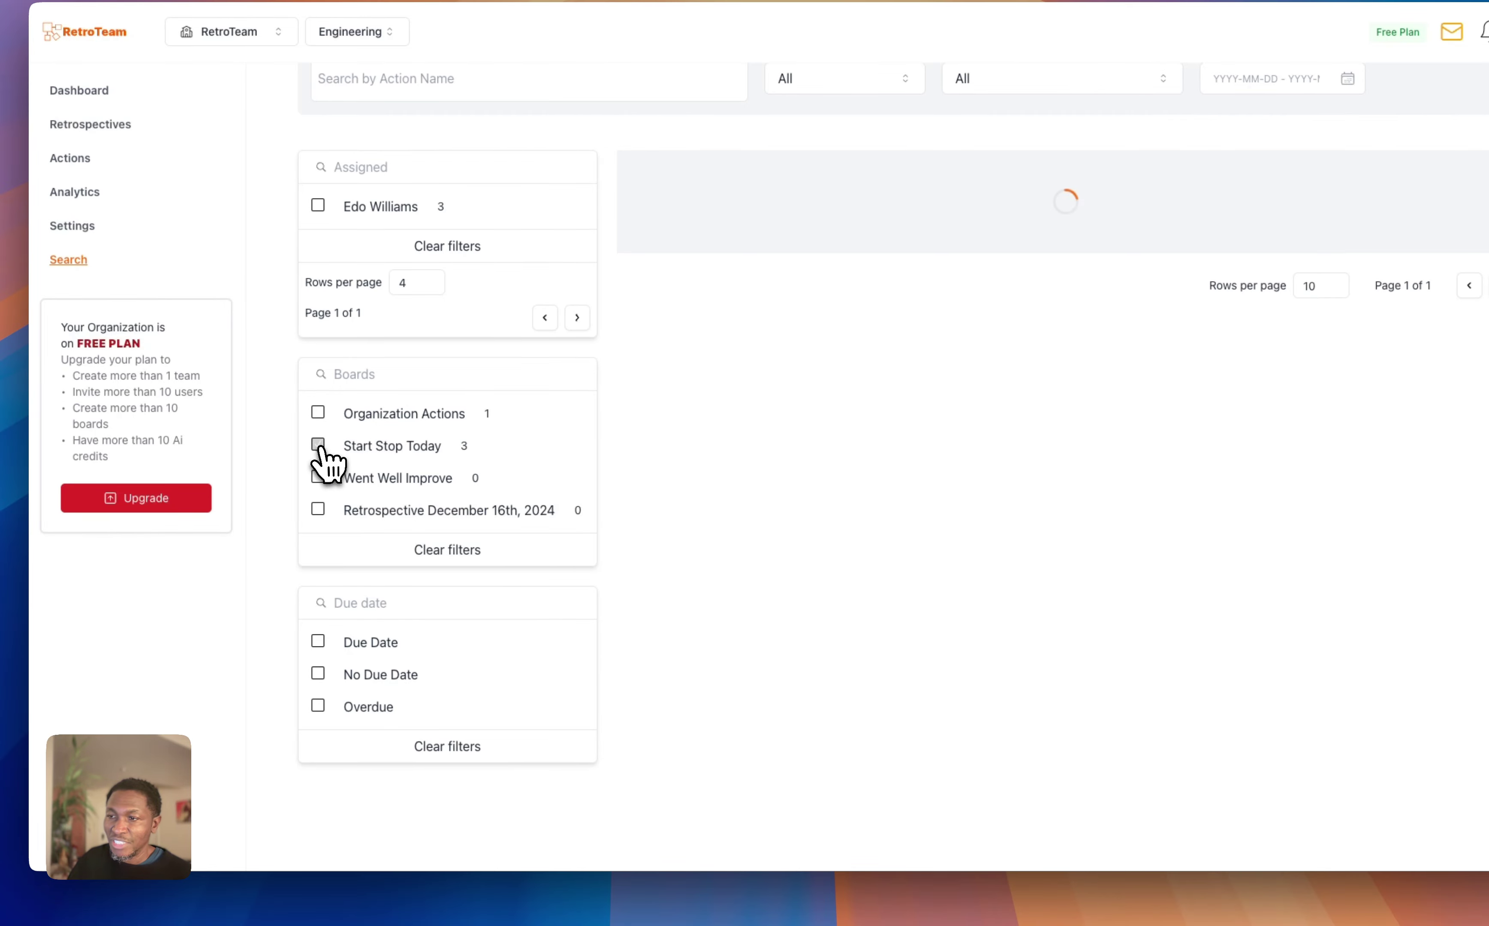
scroll(517, 499, "up", 3)
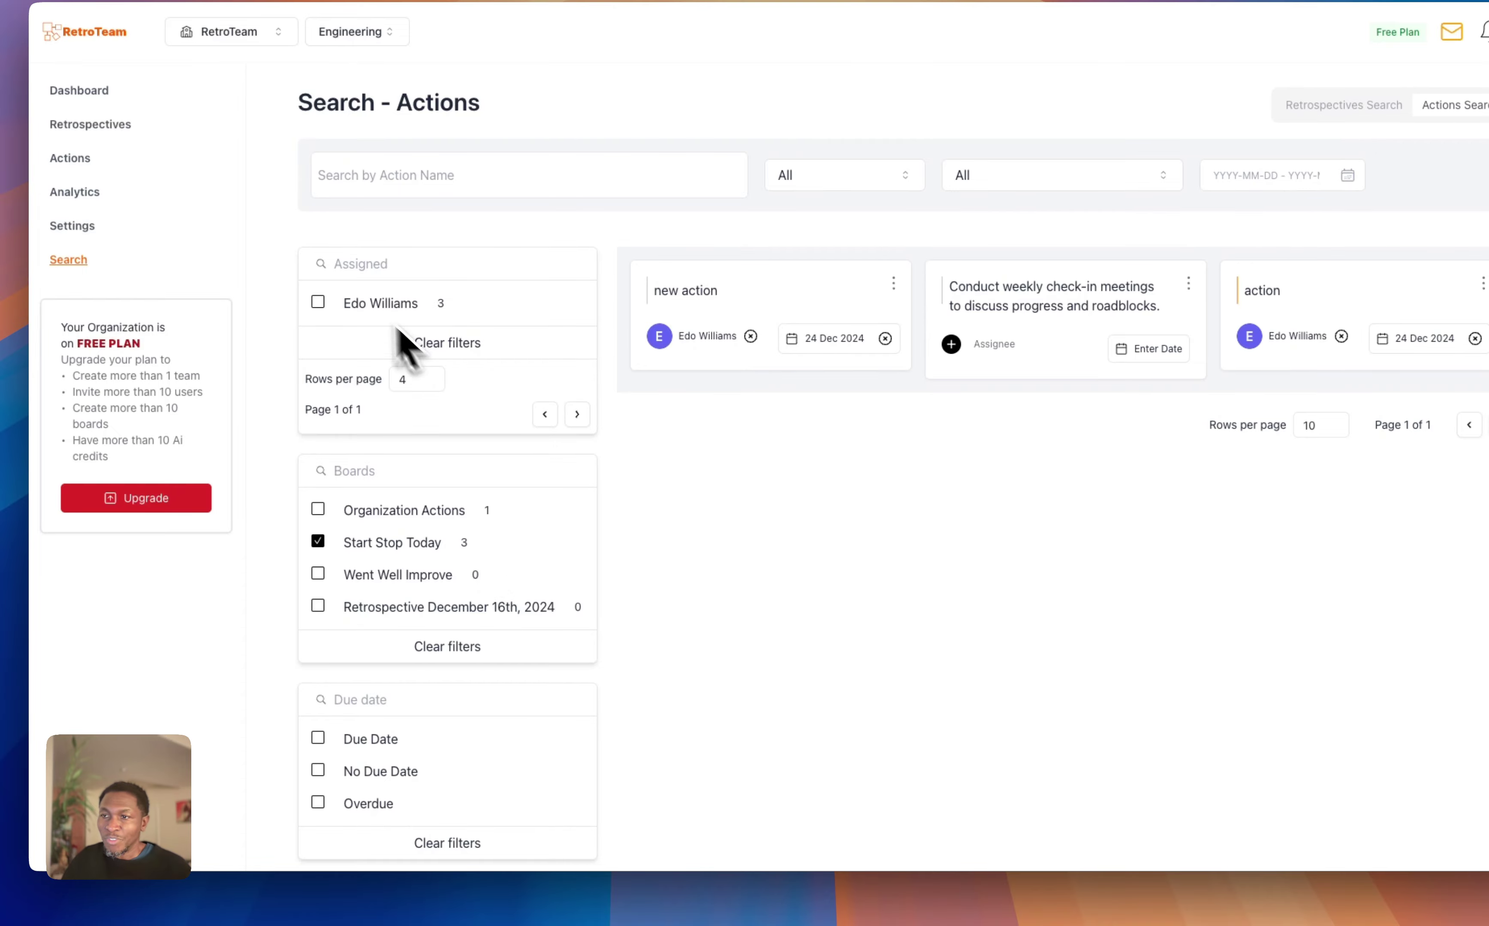
left_click(319, 303)
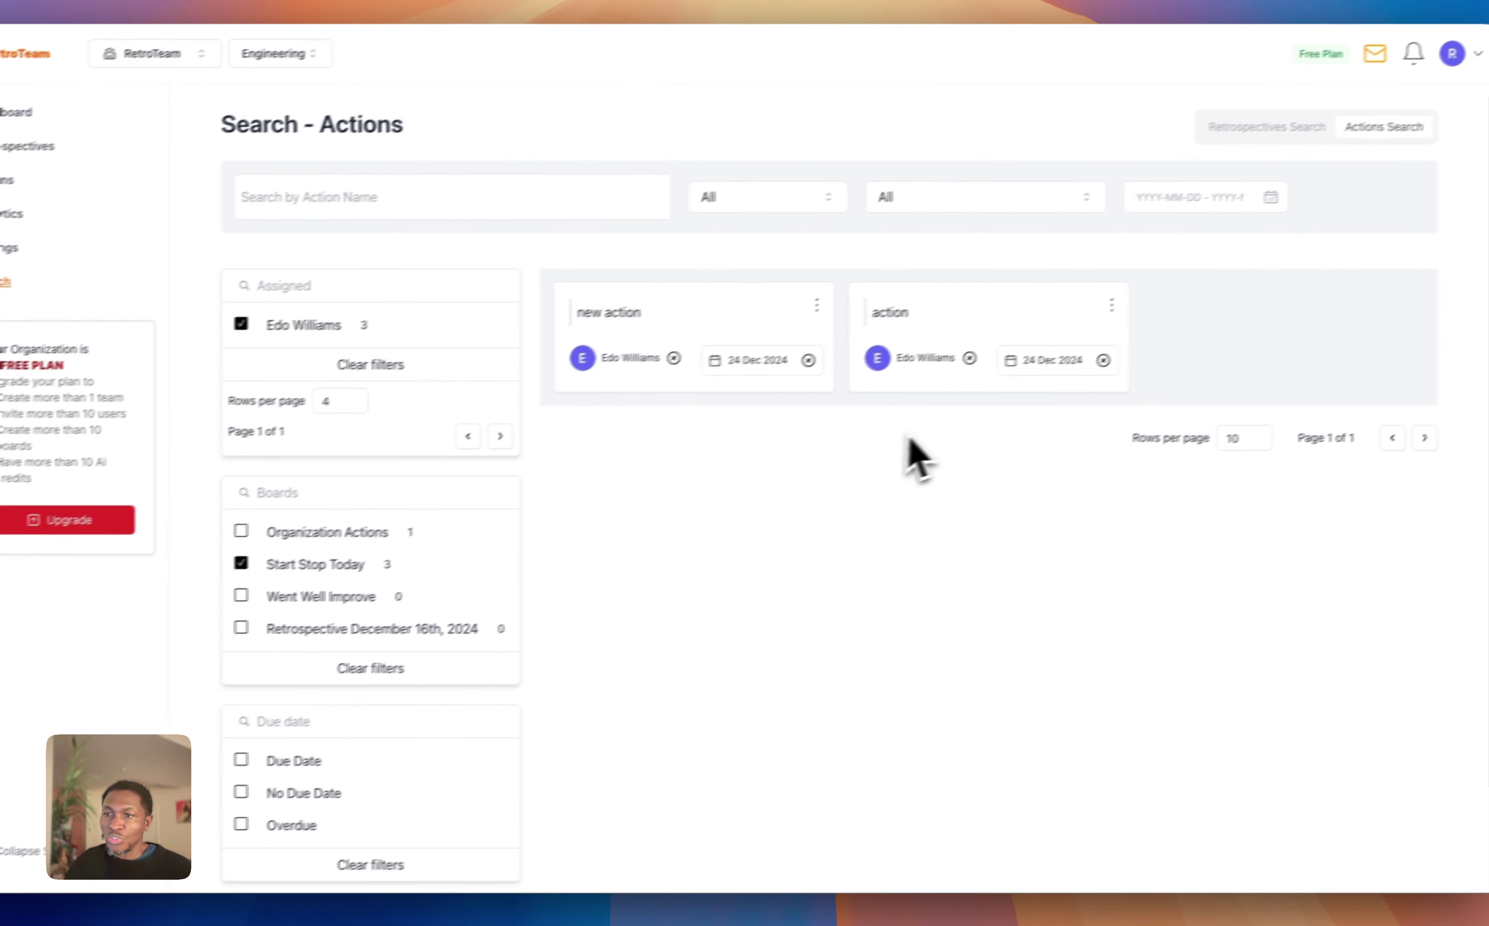